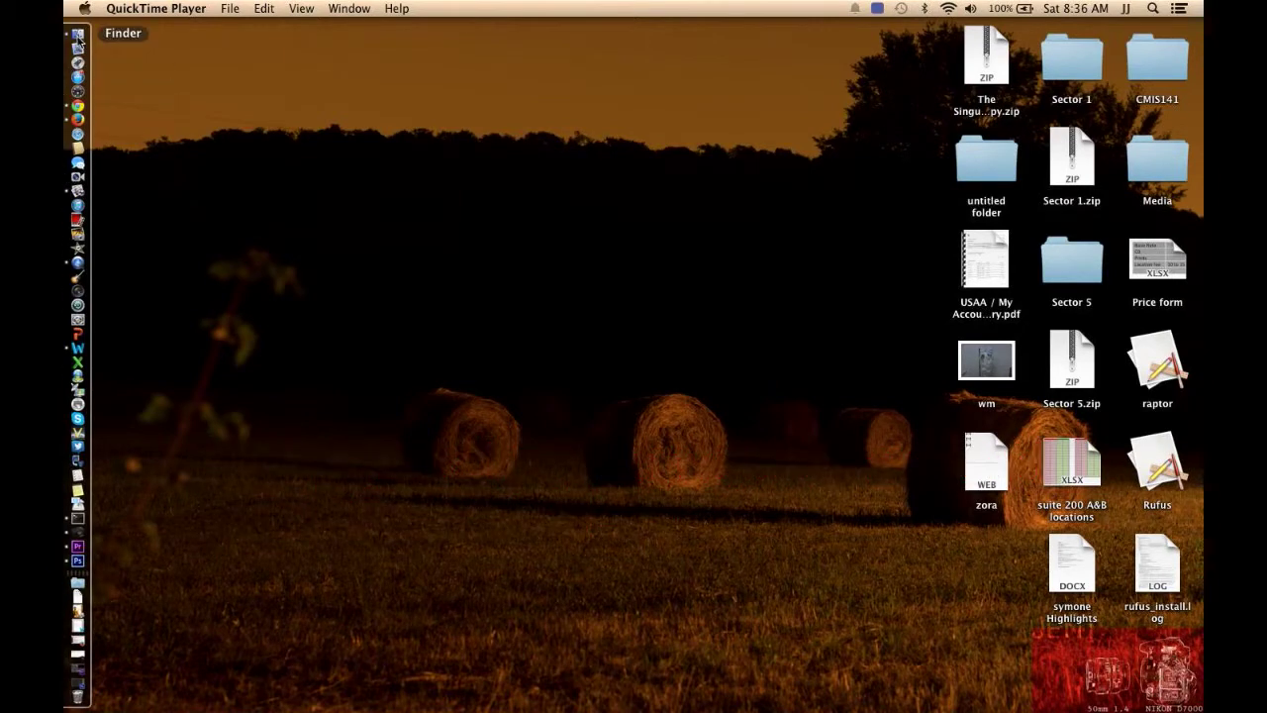
Step: Open 4th10d.jpg from Desktop > Media > 199 > JPGs in Adobe Photoshop CS6
left_click(79, 35)
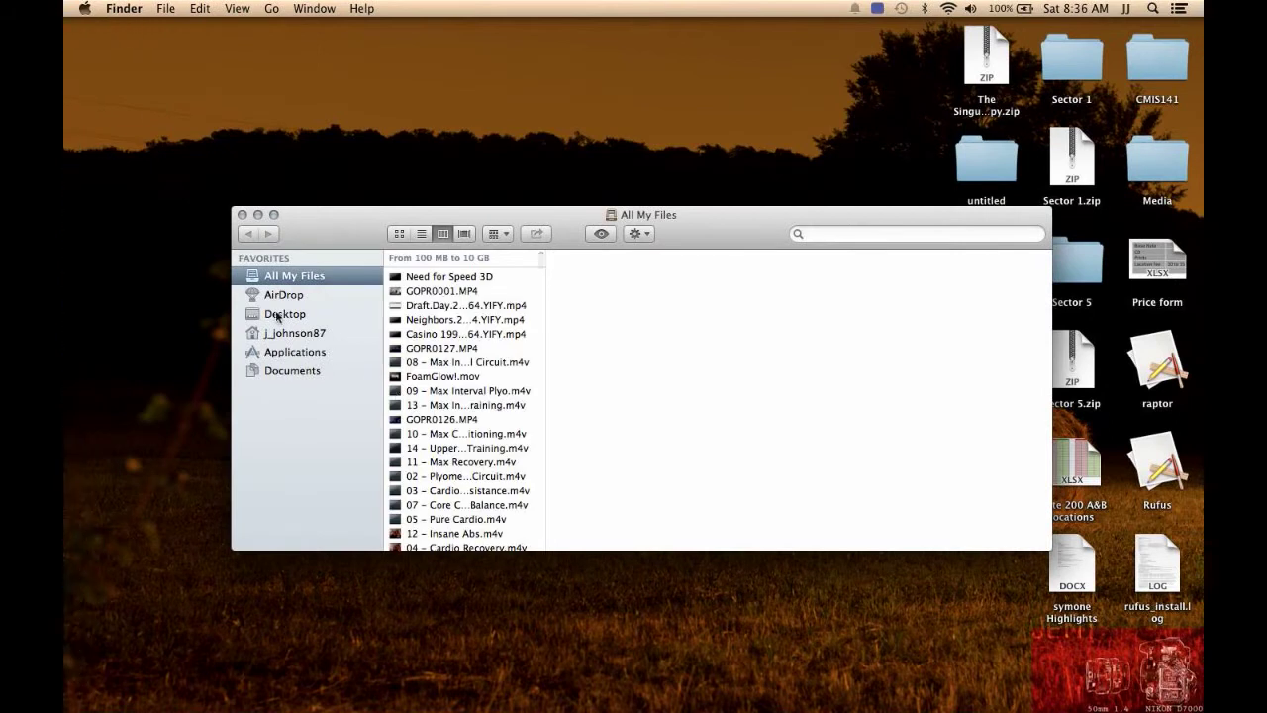
left_click(277, 314)
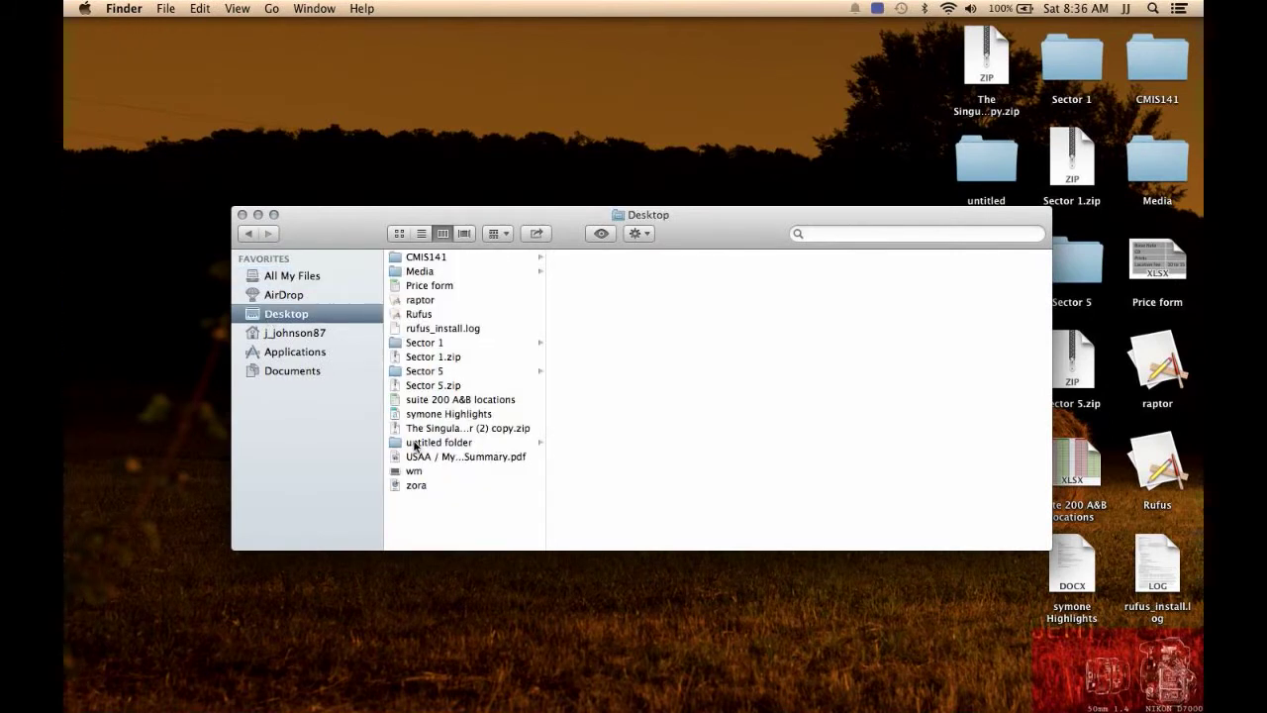
left_click(417, 274)
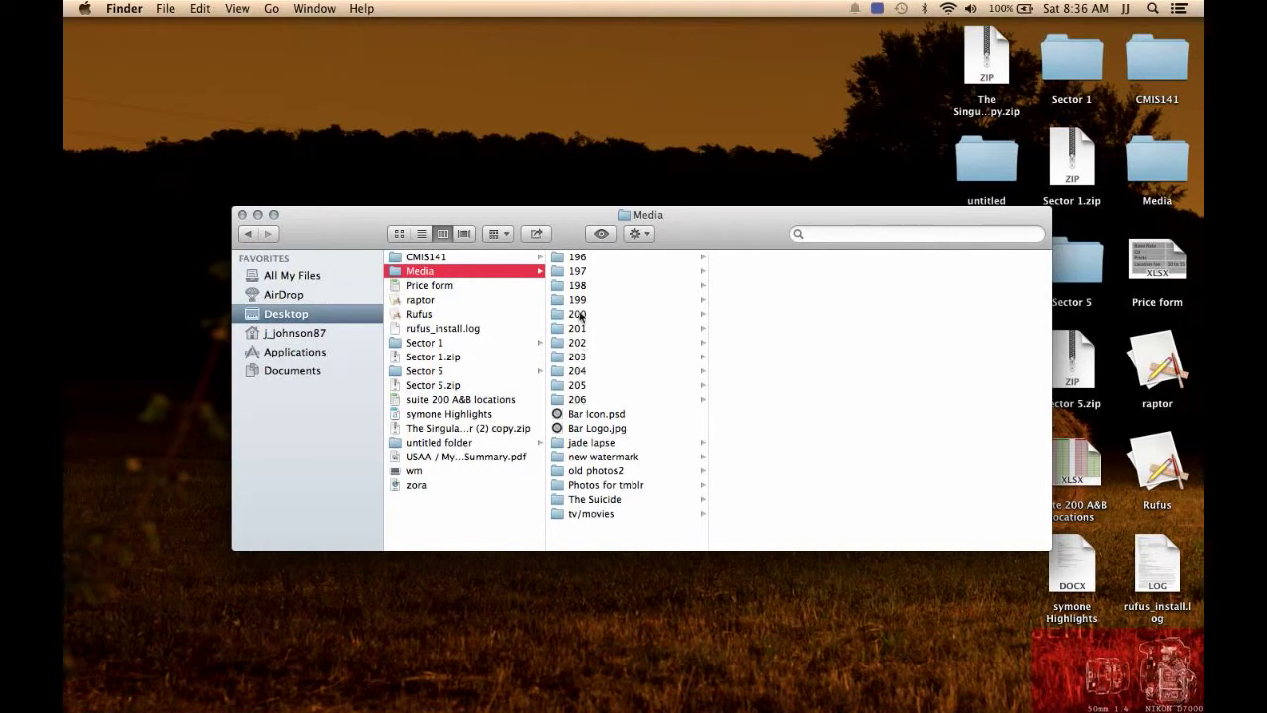
left_click(580, 303)
scroll(721, 535, "down", 10)
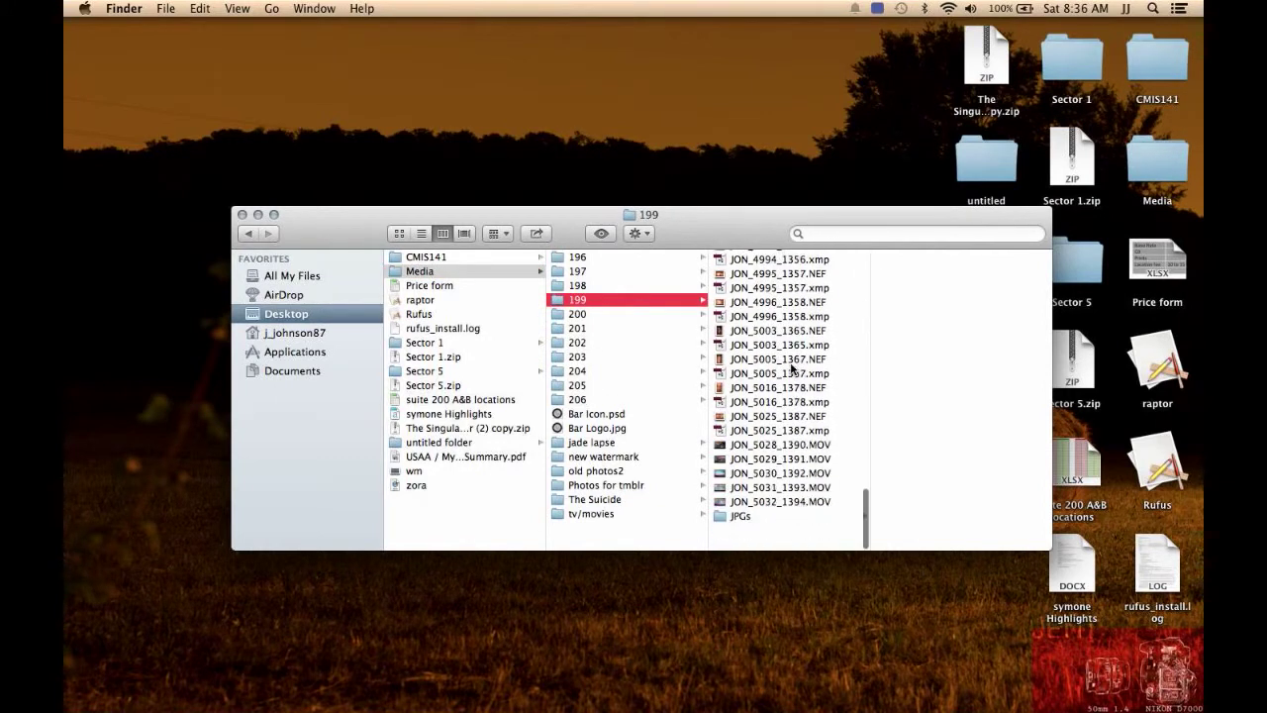
left_click(724, 544)
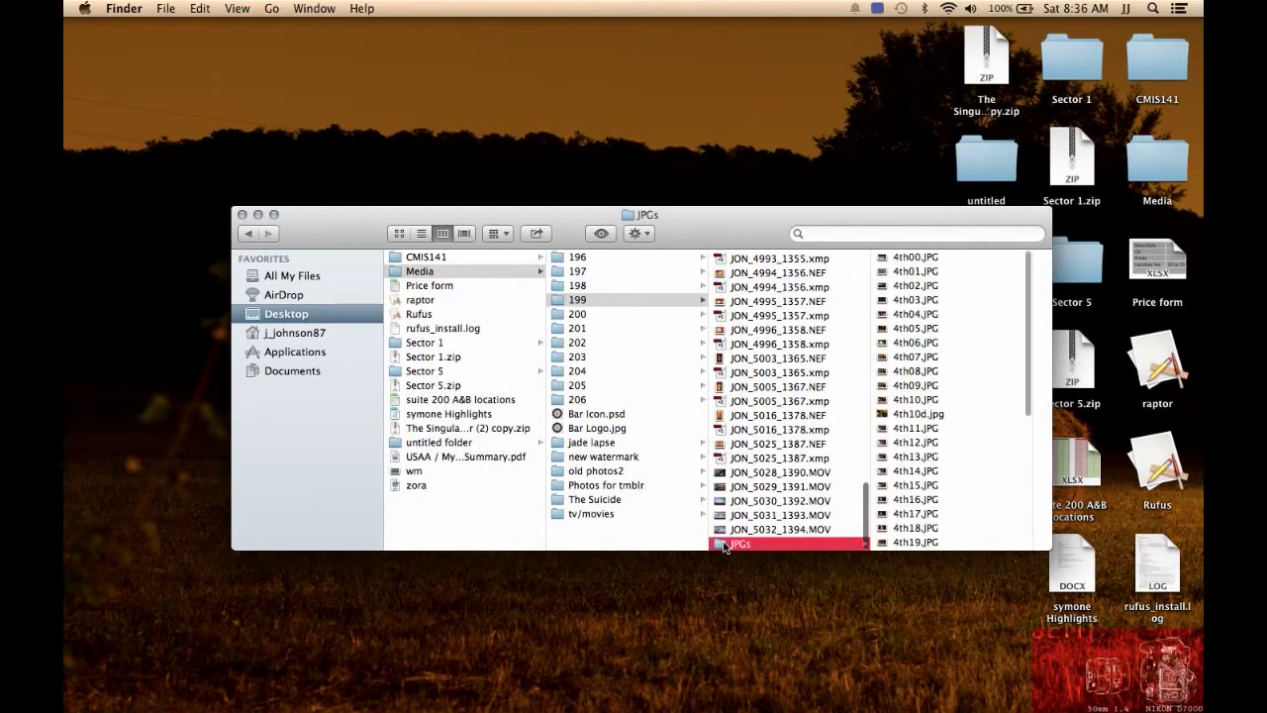
left_click(930, 413)
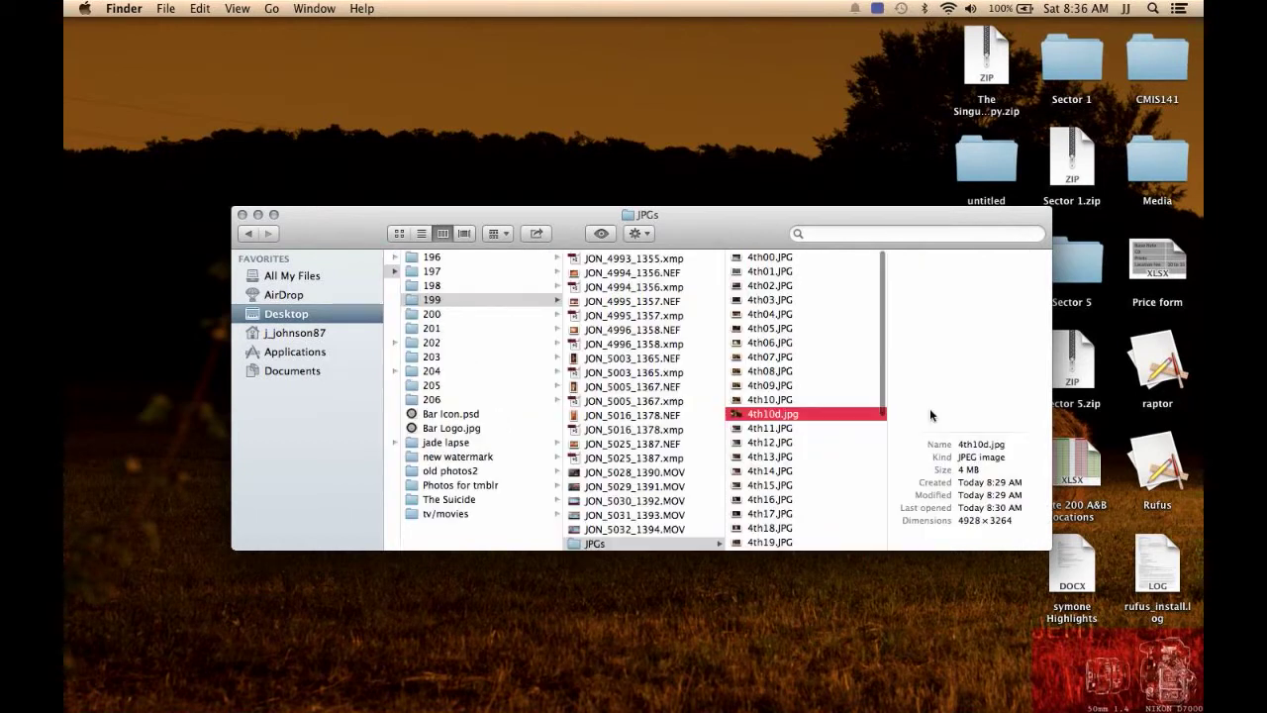
right_click(767, 417)
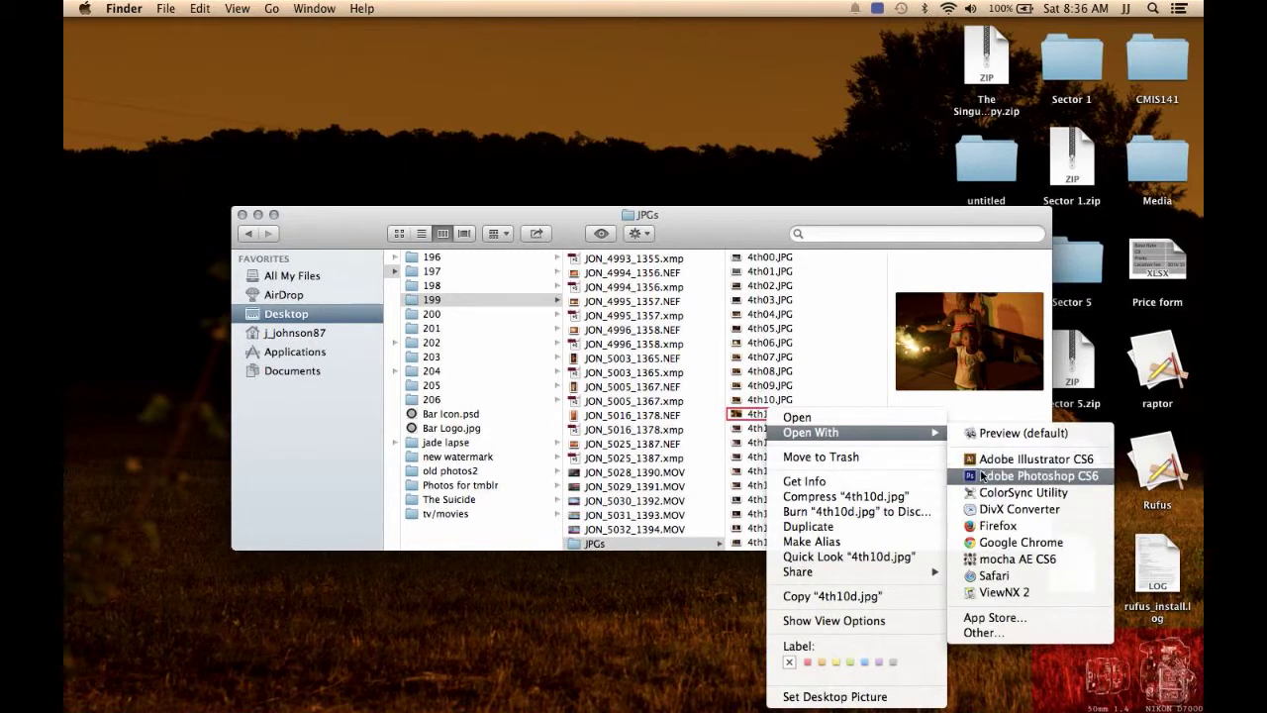
mouse_move(811, 433)
left_click(983, 475)
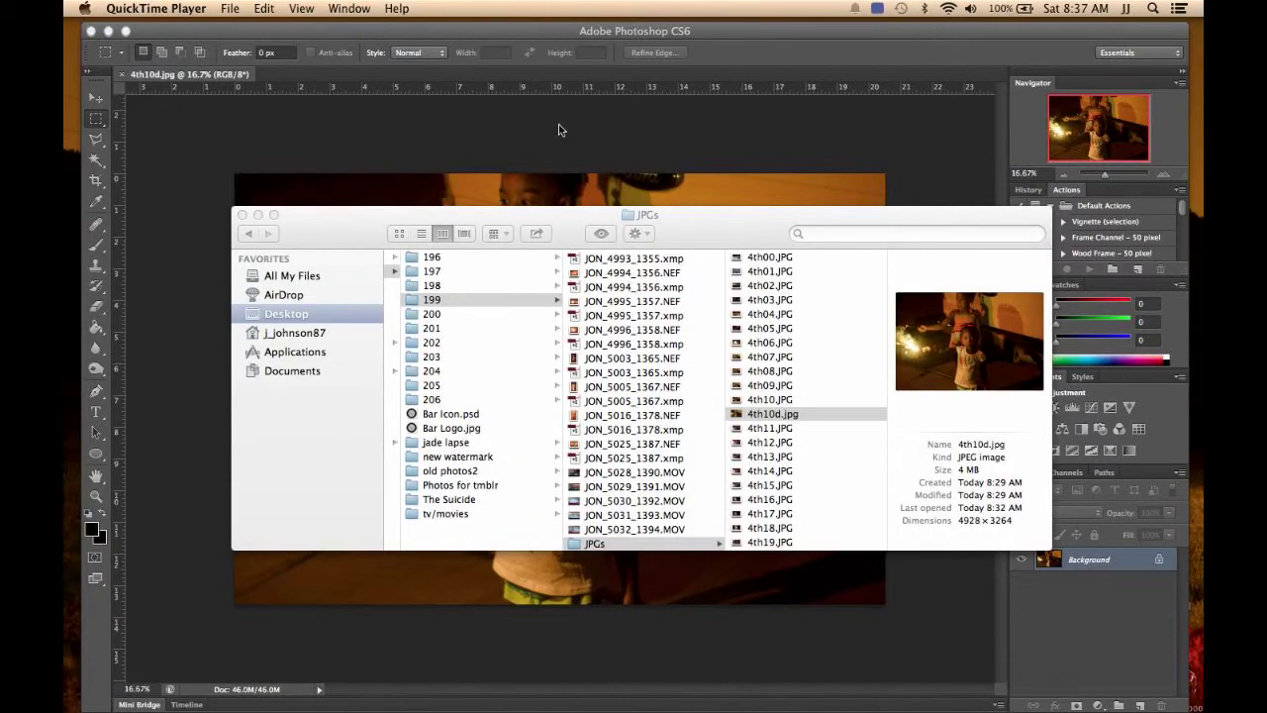
Step: Create a white document named frame, 1280 × 720 px at 240 ppi
left_click(559, 129)
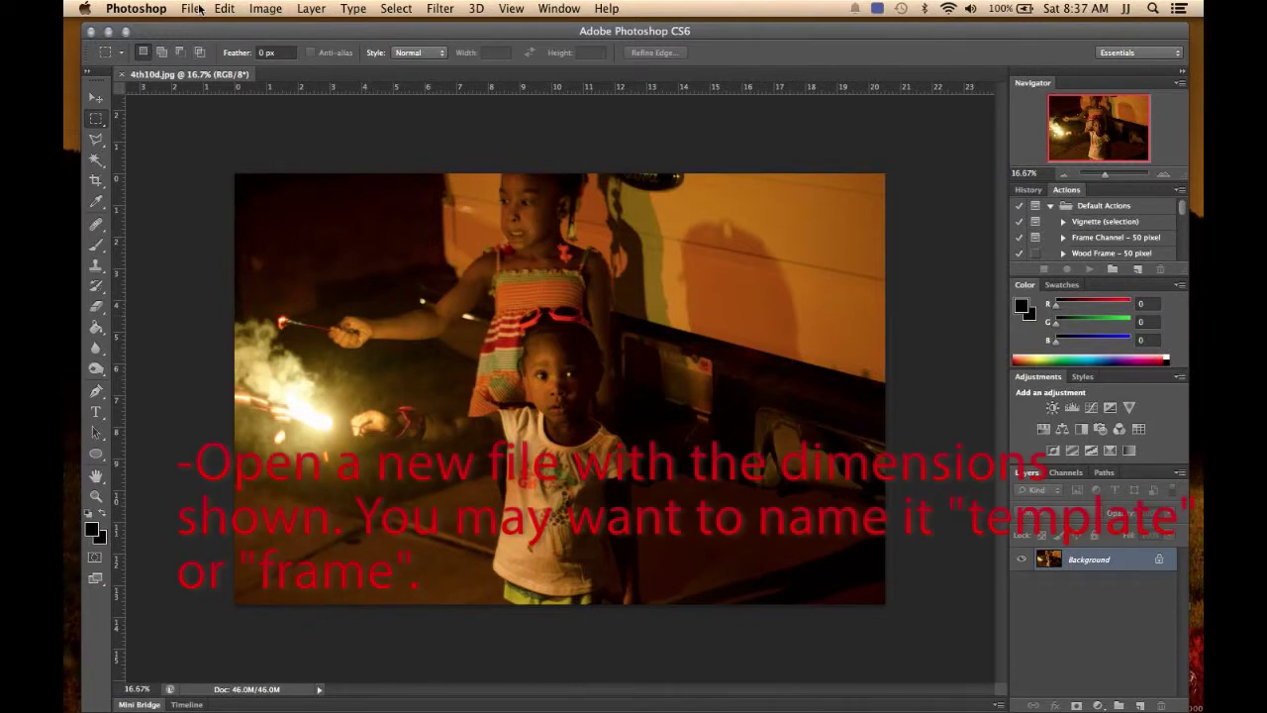
key("super+n")
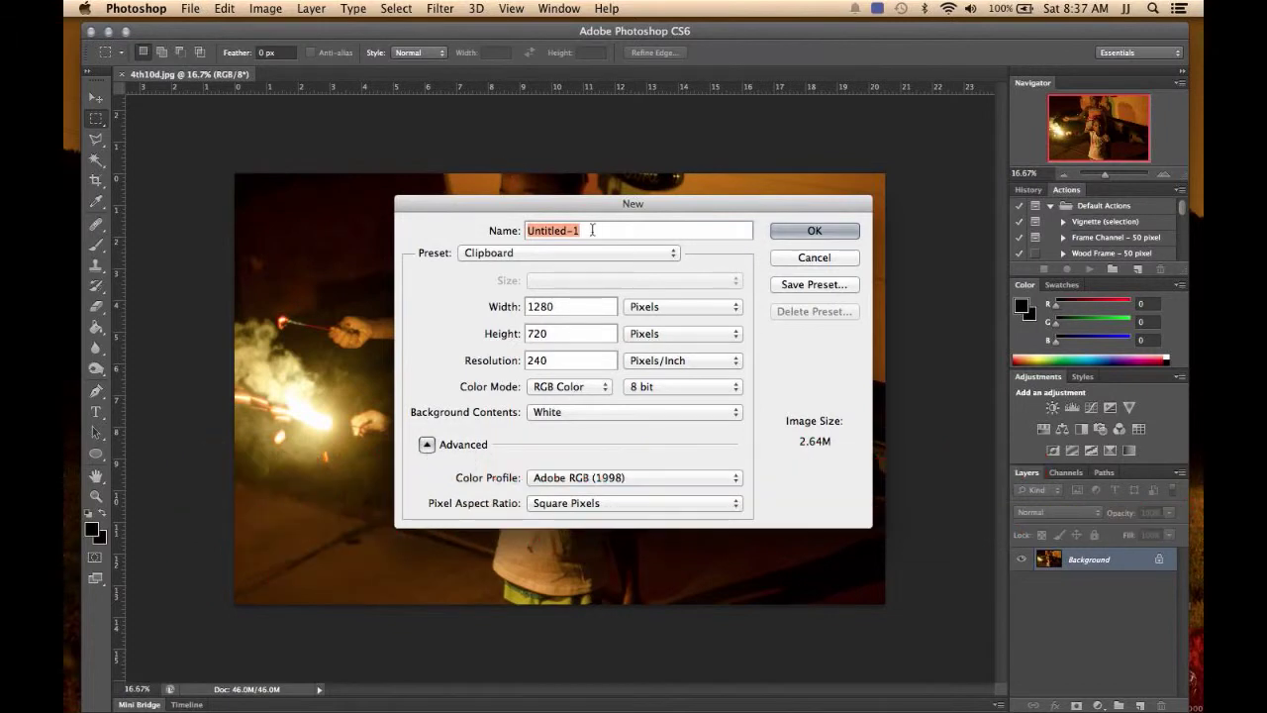
type("frame")
key("Tab")
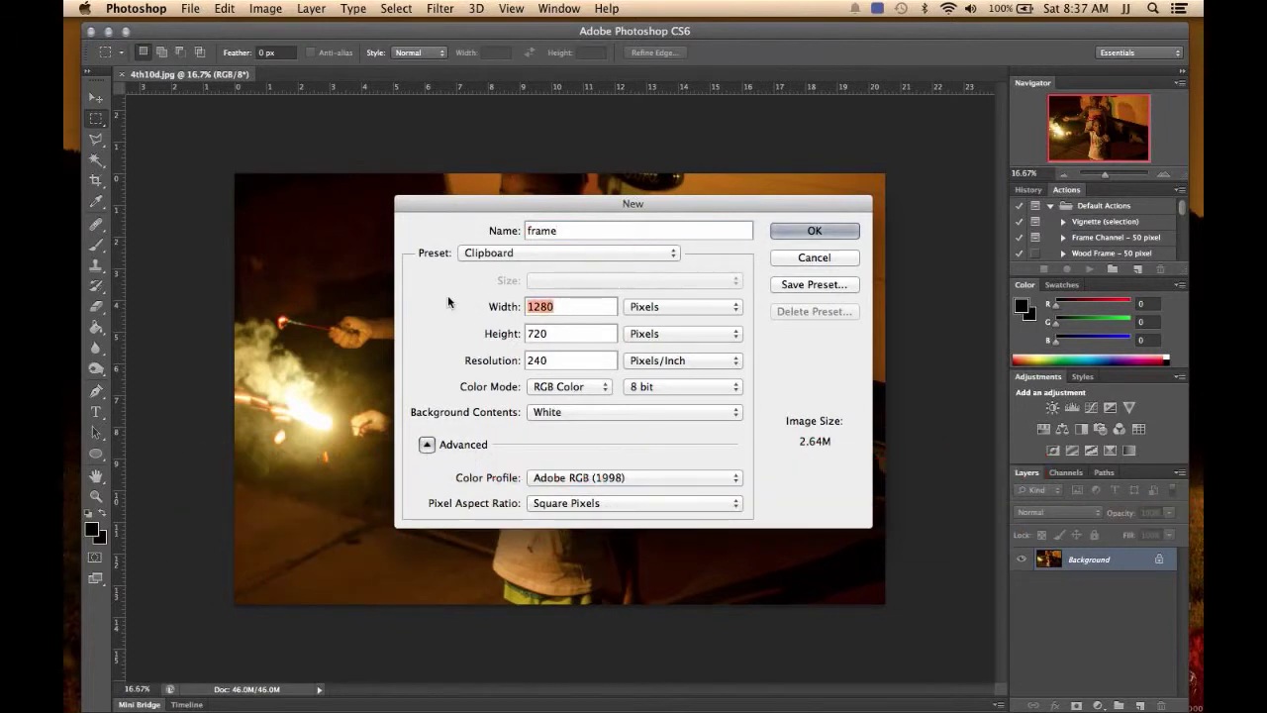
left_click_drag(560, 334, 485, 334)
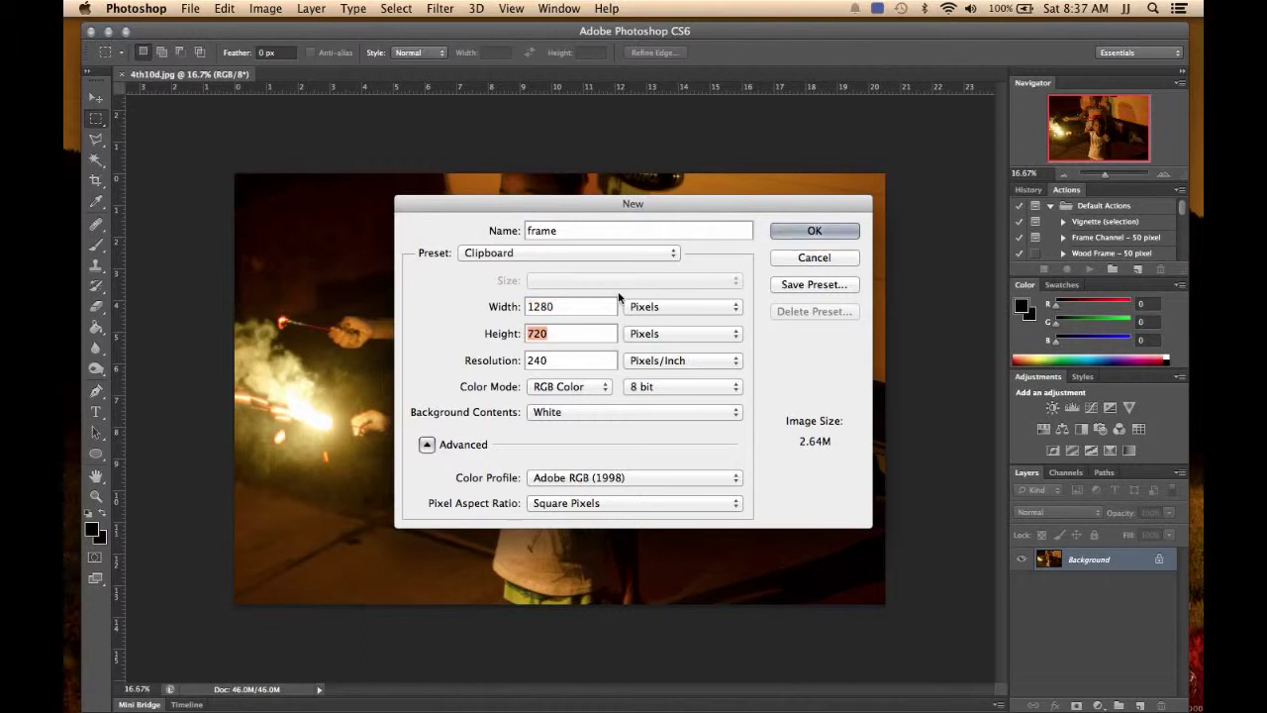
left_click(819, 231)
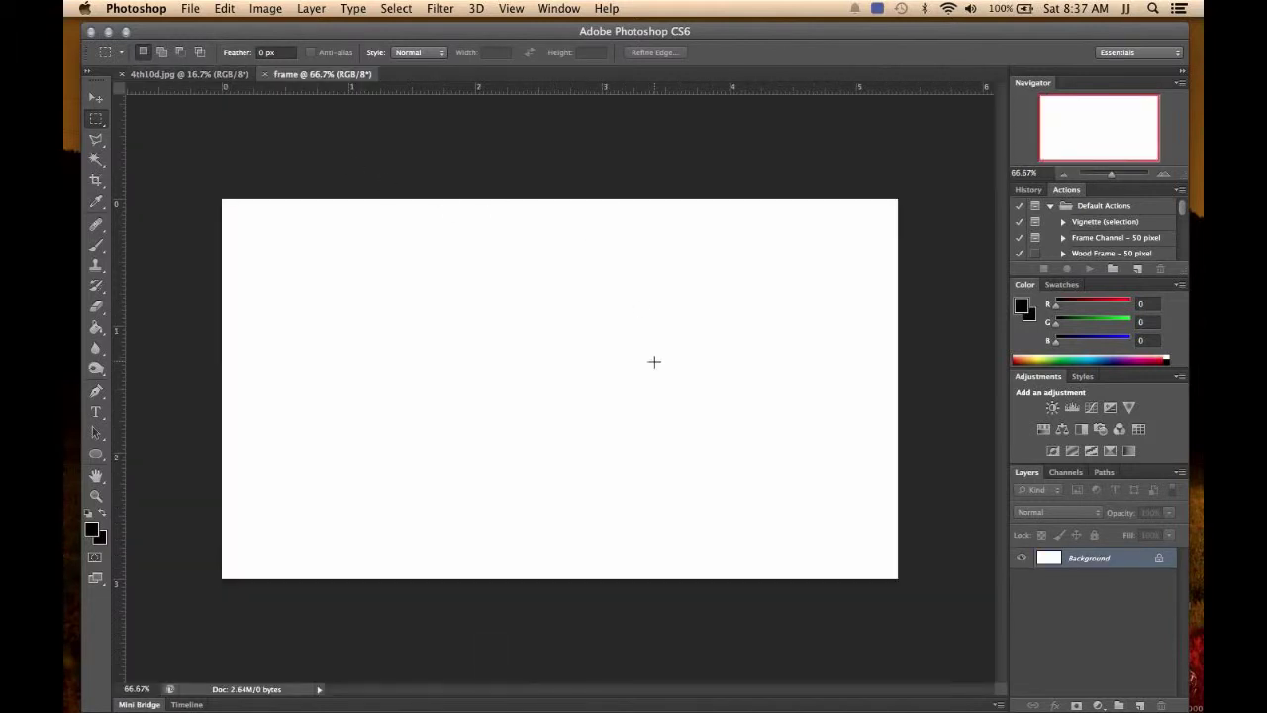
Step: Copy the entire 4th10d.jpg photo and paste it into the frame document
left_click(190, 75)
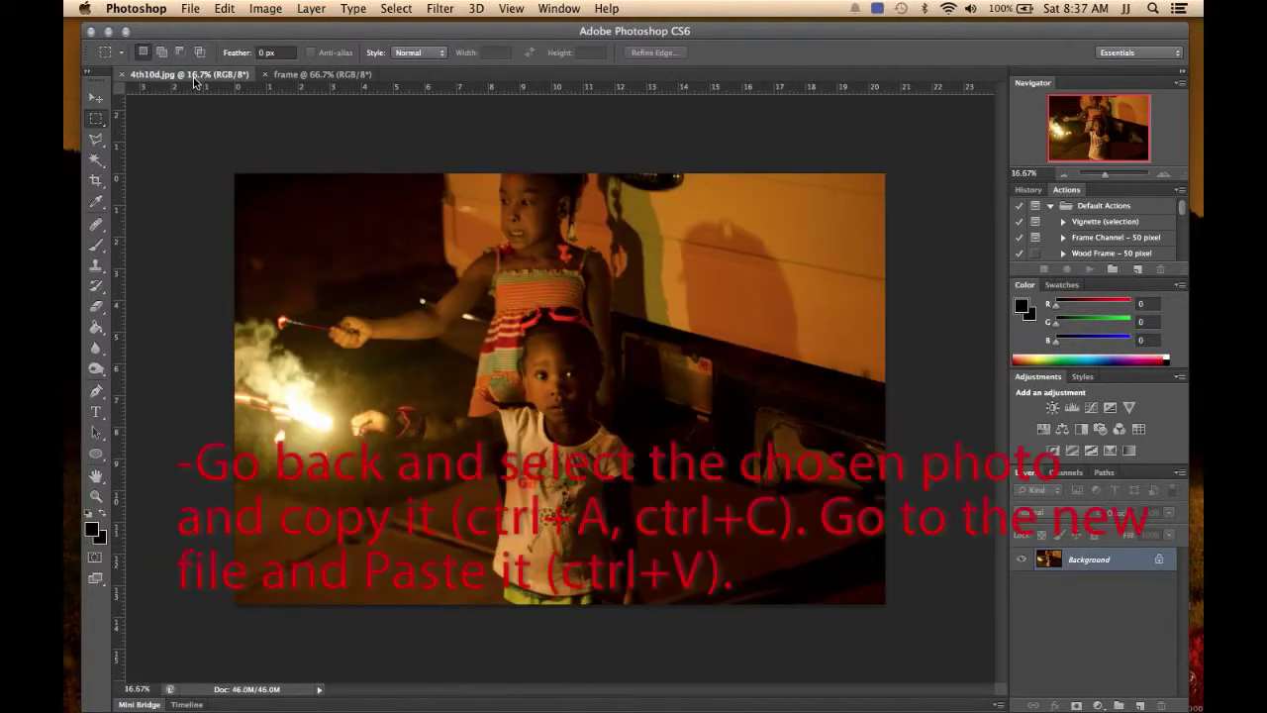
key("super+a")
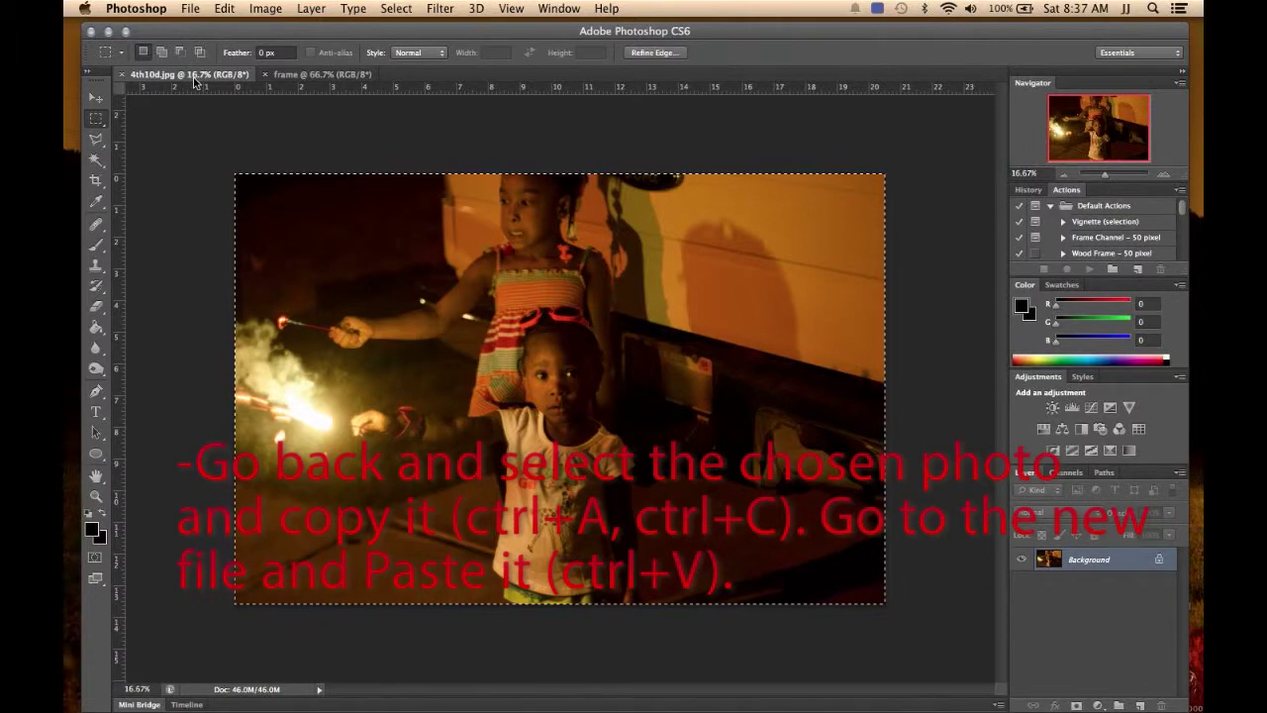
key("super+c")
left_click(293, 77)
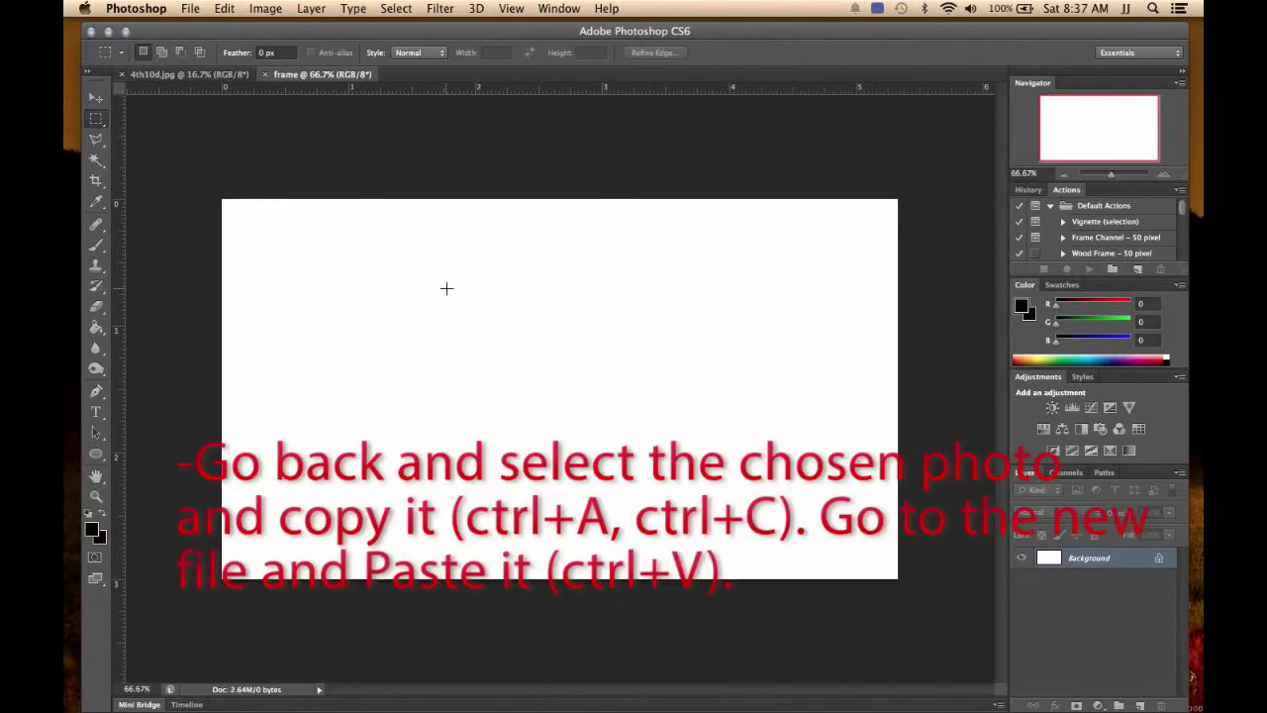
key("super+v")
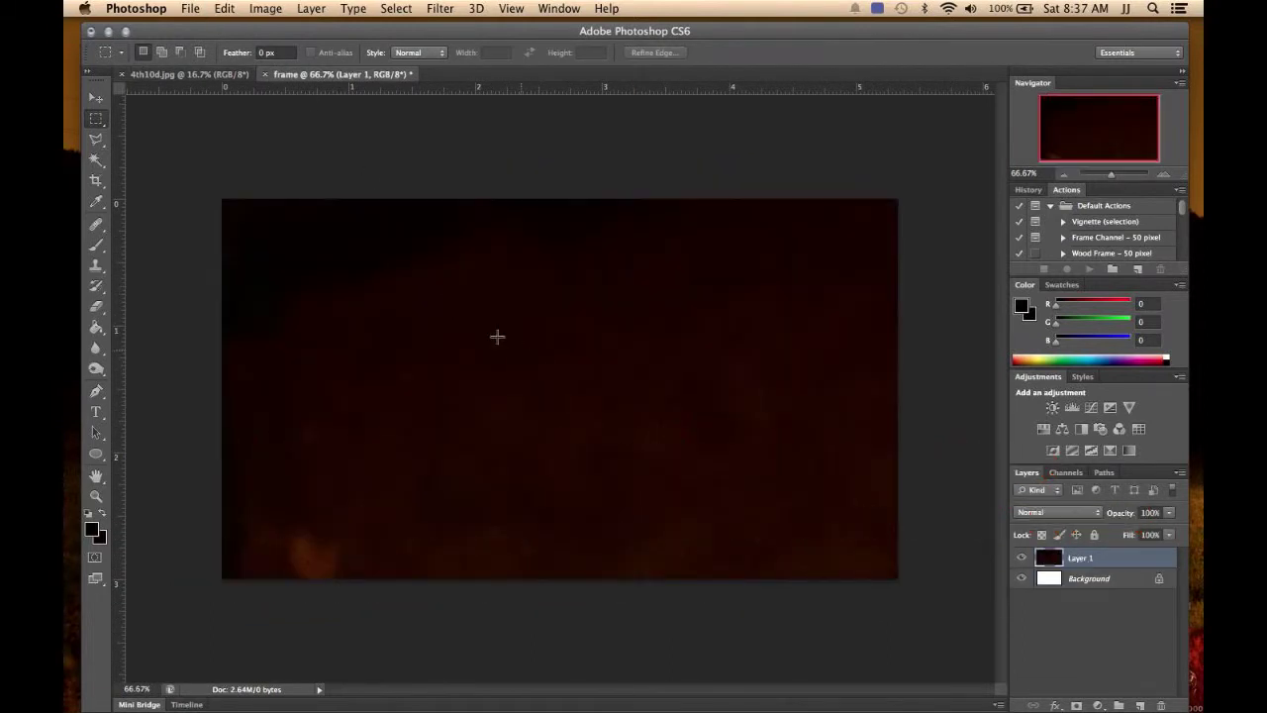
Step: Scale the pasted photo to about 50.7% and position it so the girl's face fills the canvas
left_click(96, 98)
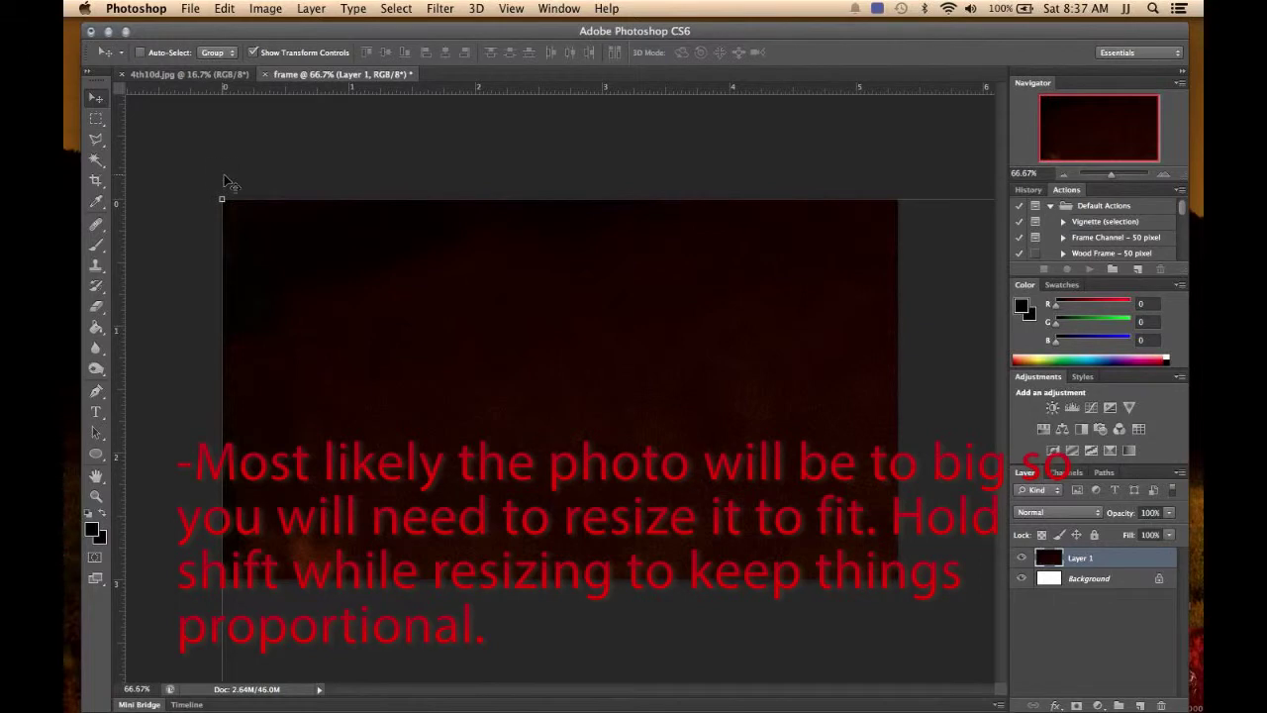
left_click_drag(221, 197, 946, 641)
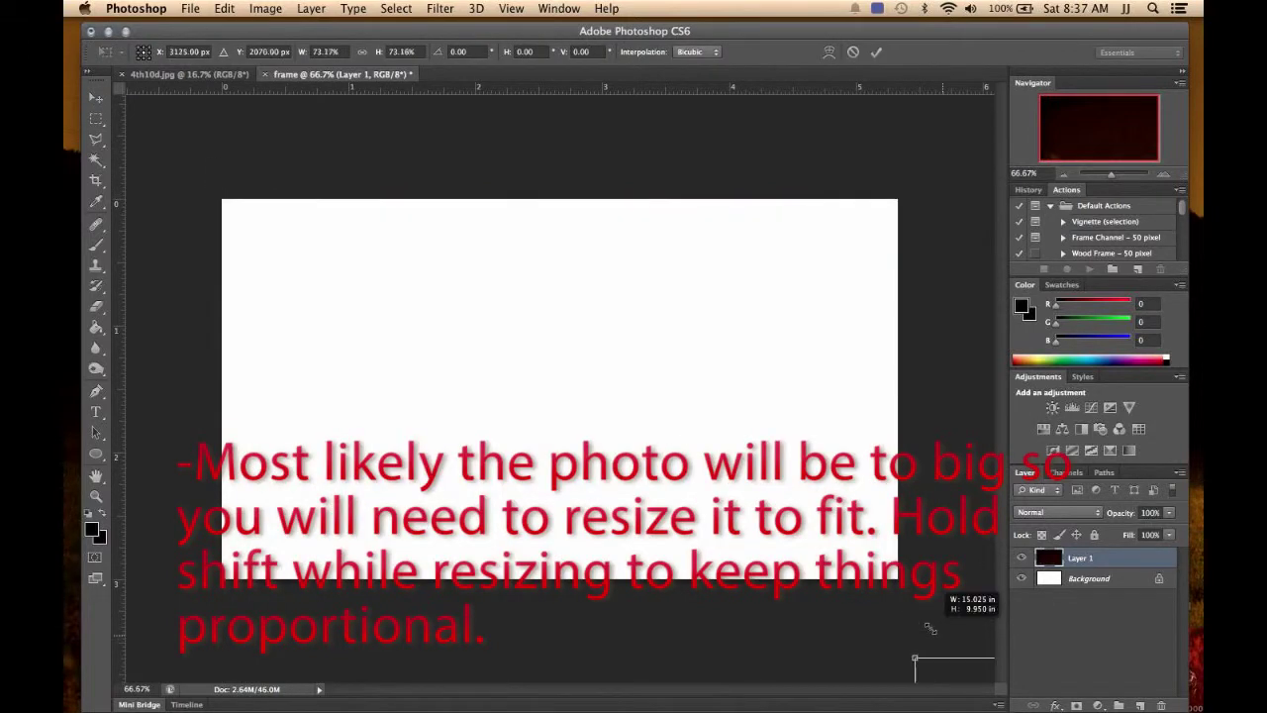
left_click_drag(946, 641, 930, 628)
left_click_drag(954, 677, 220, 139)
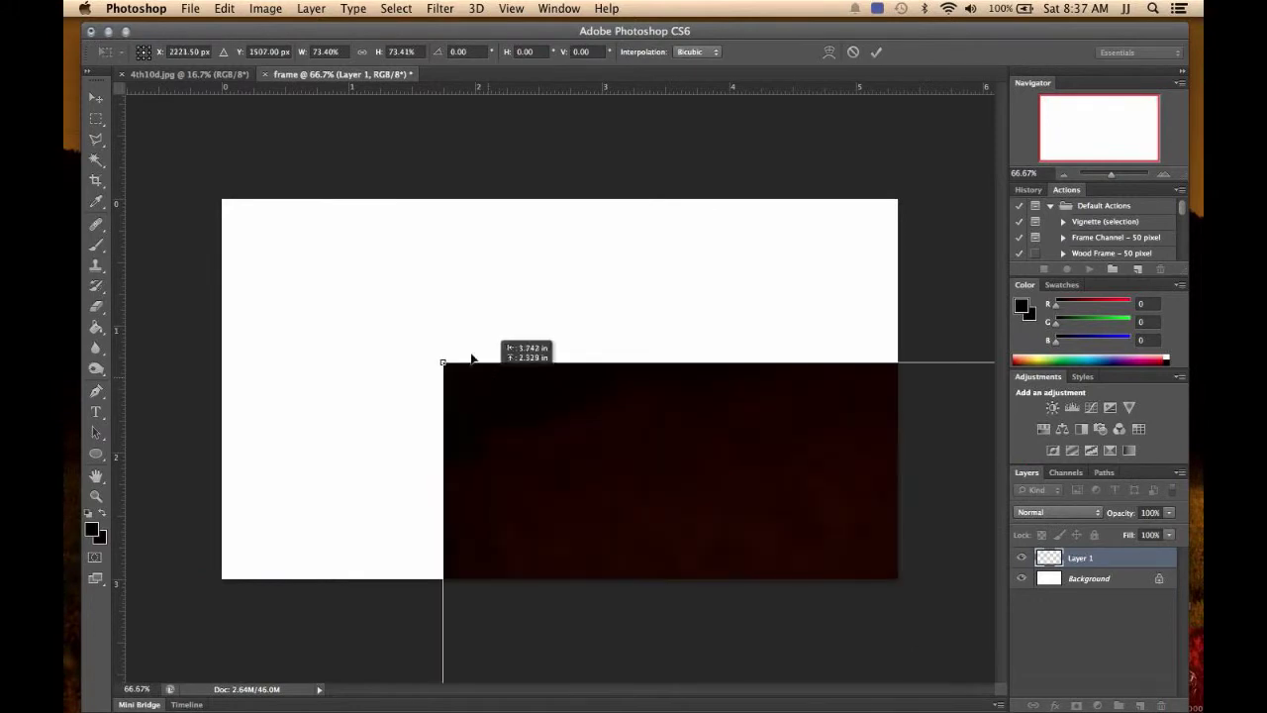
mouse_move(221, 139)
left_mouse_down()
mouse_move(143, 113)
mouse_move(733, 505)
left_mouse_up()
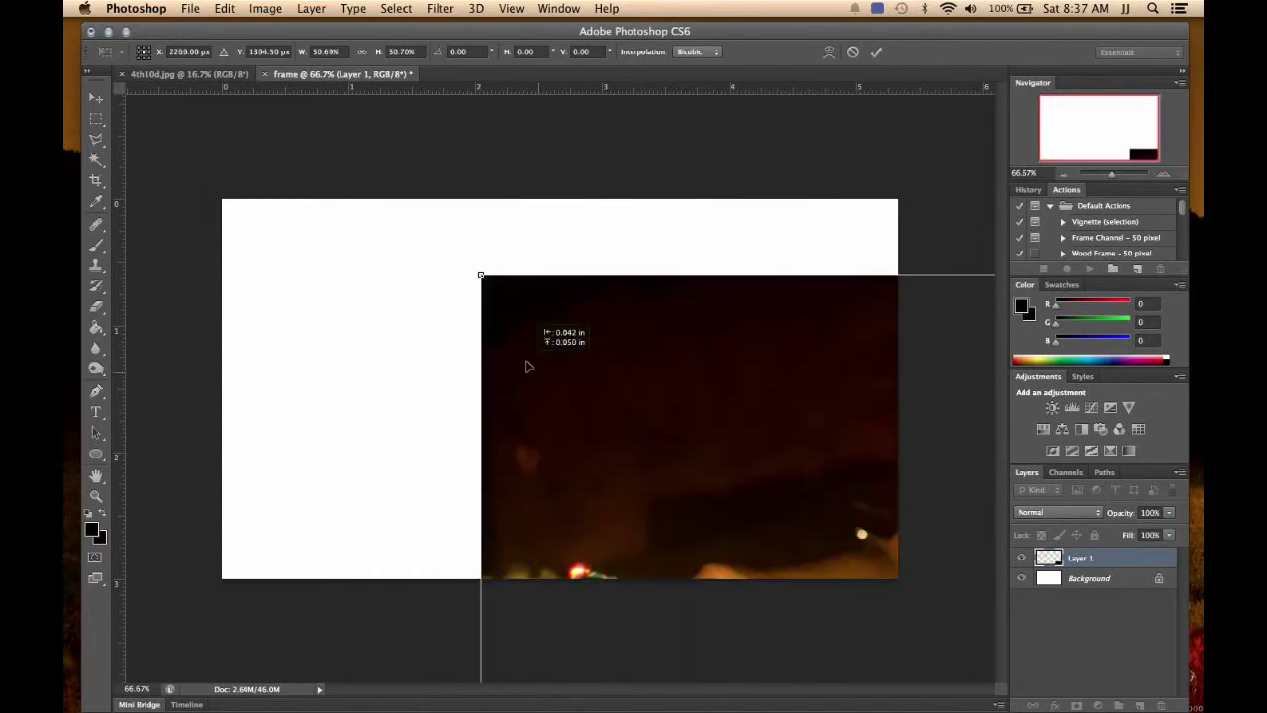
left_click_drag(925, 674, 386, 261)
mouse_move(709, 416)
left_mouse_down()
mouse_move(425, 325)
mouse_move(406, 336)
left_mouse_up()
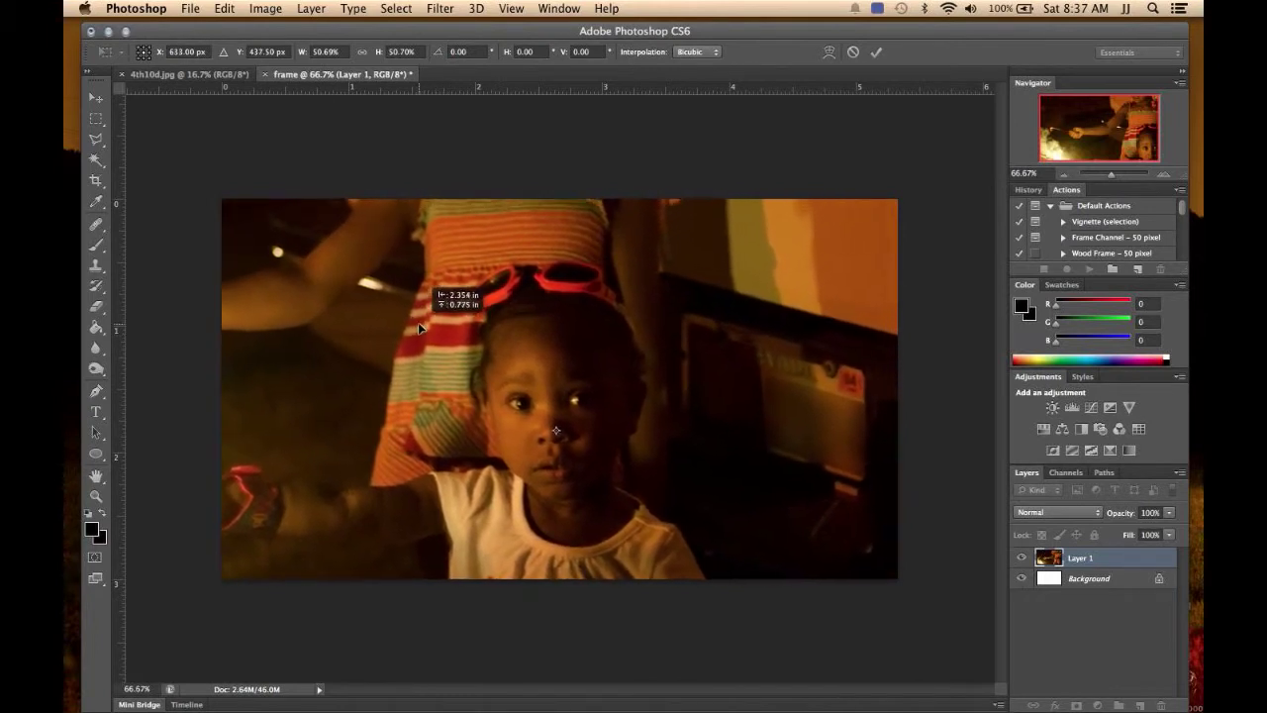
left_click(96, 119)
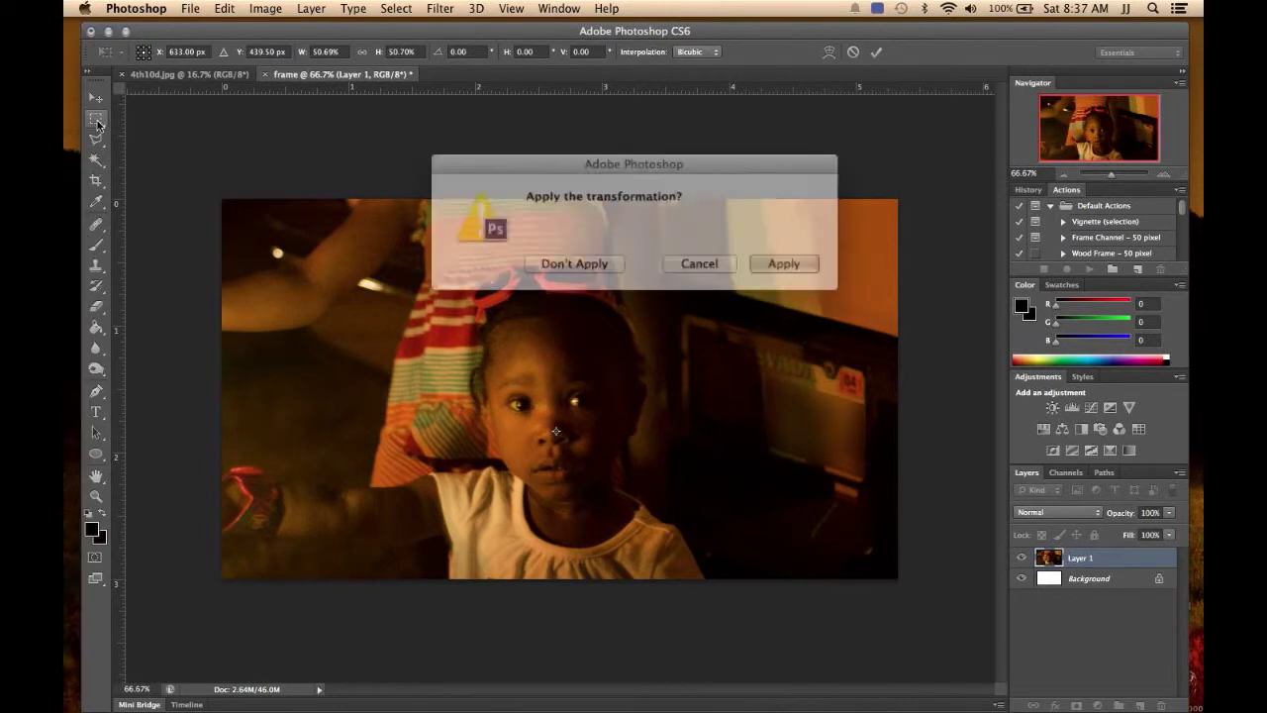
left_click(776, 265)
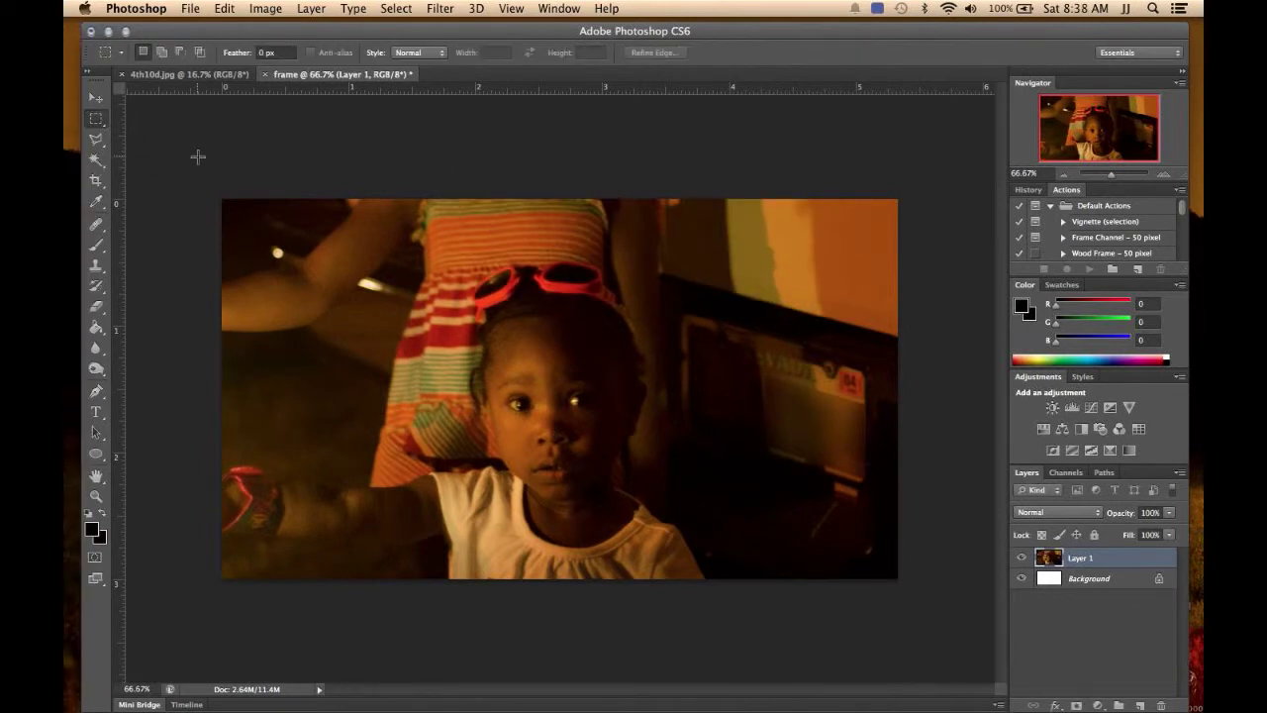
Step: Copy the whole image into a new Layer 2 and zoom in on the girl's eyes
left_click_drag(198, 157, 997, 618)
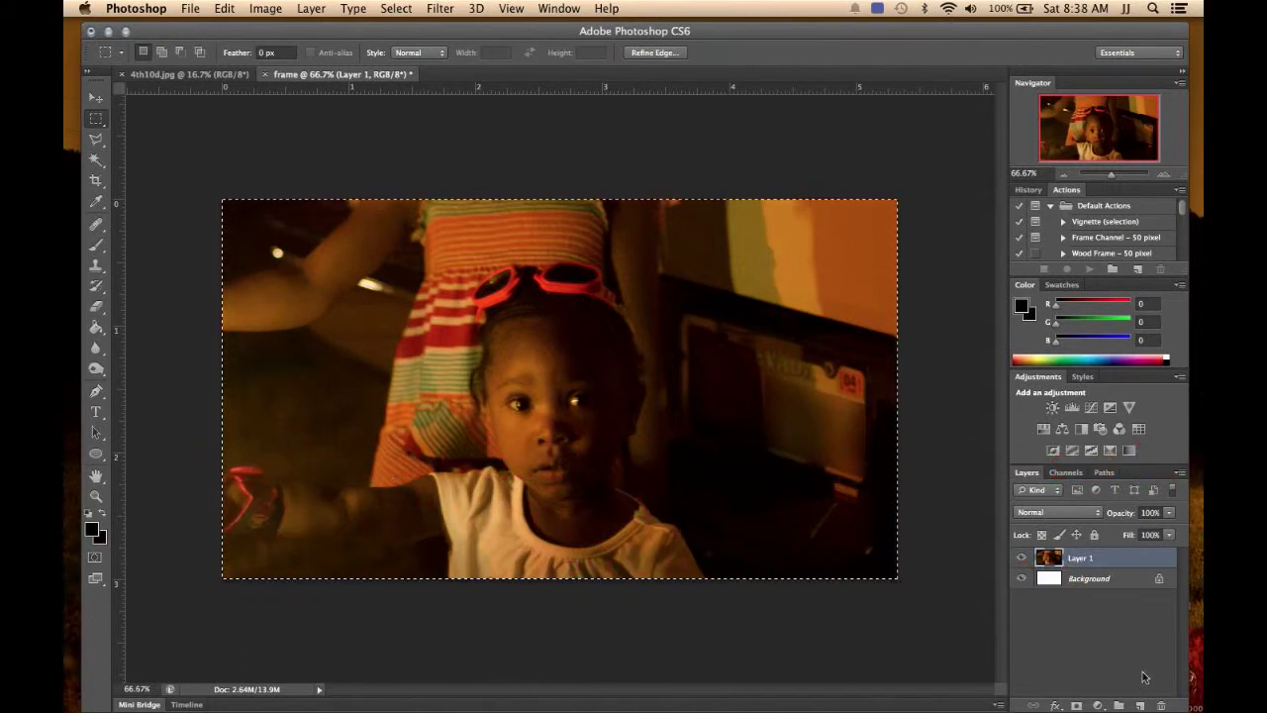
key("super+c")
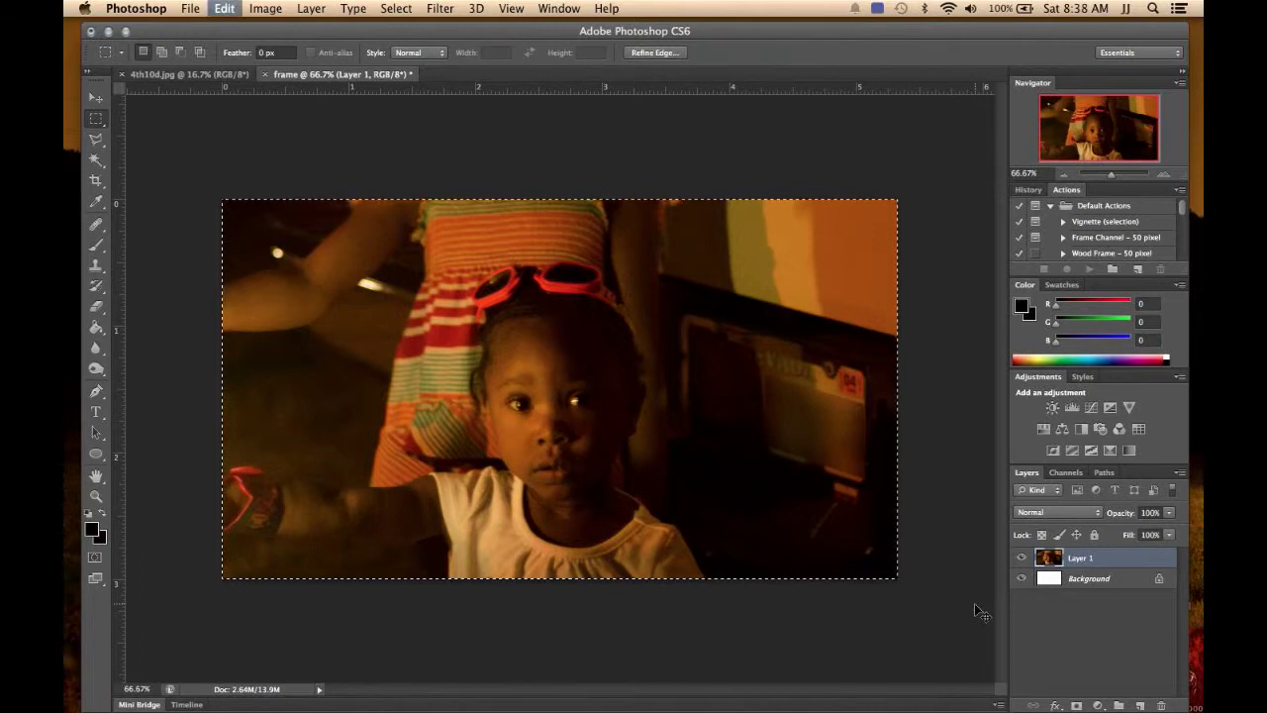
key("super+v")
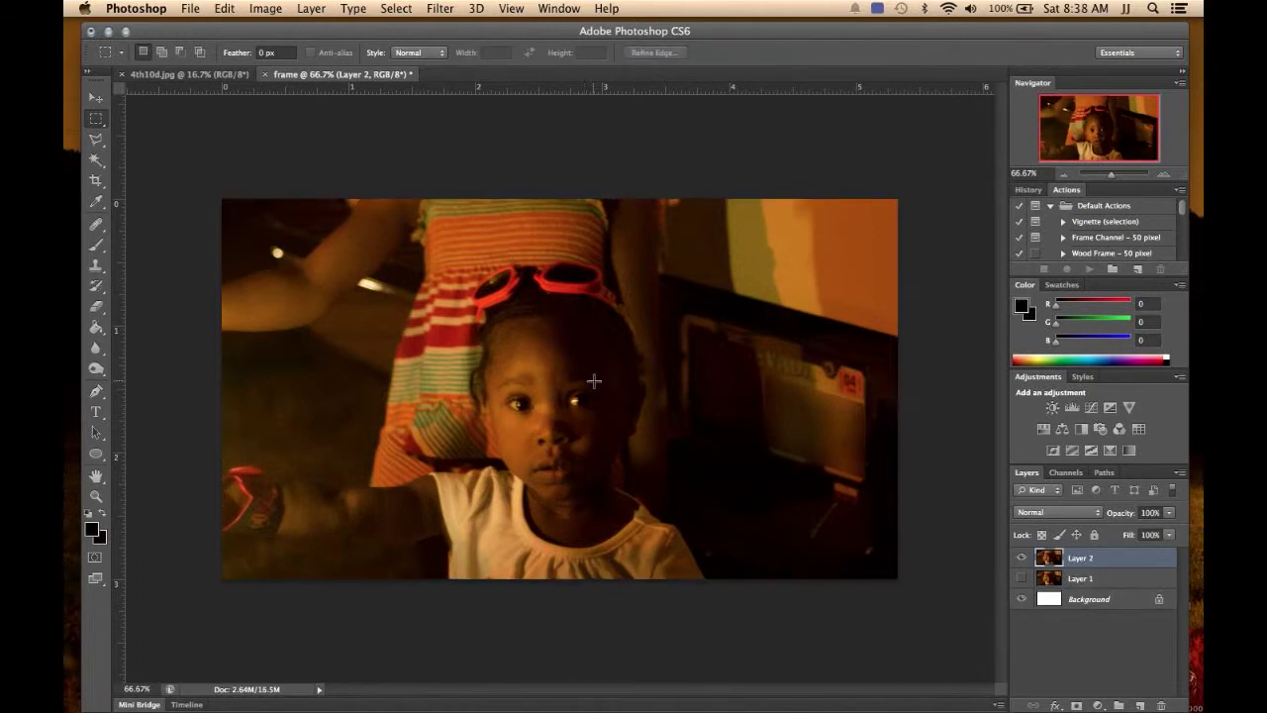
scroll(521, 434, "up", 2)
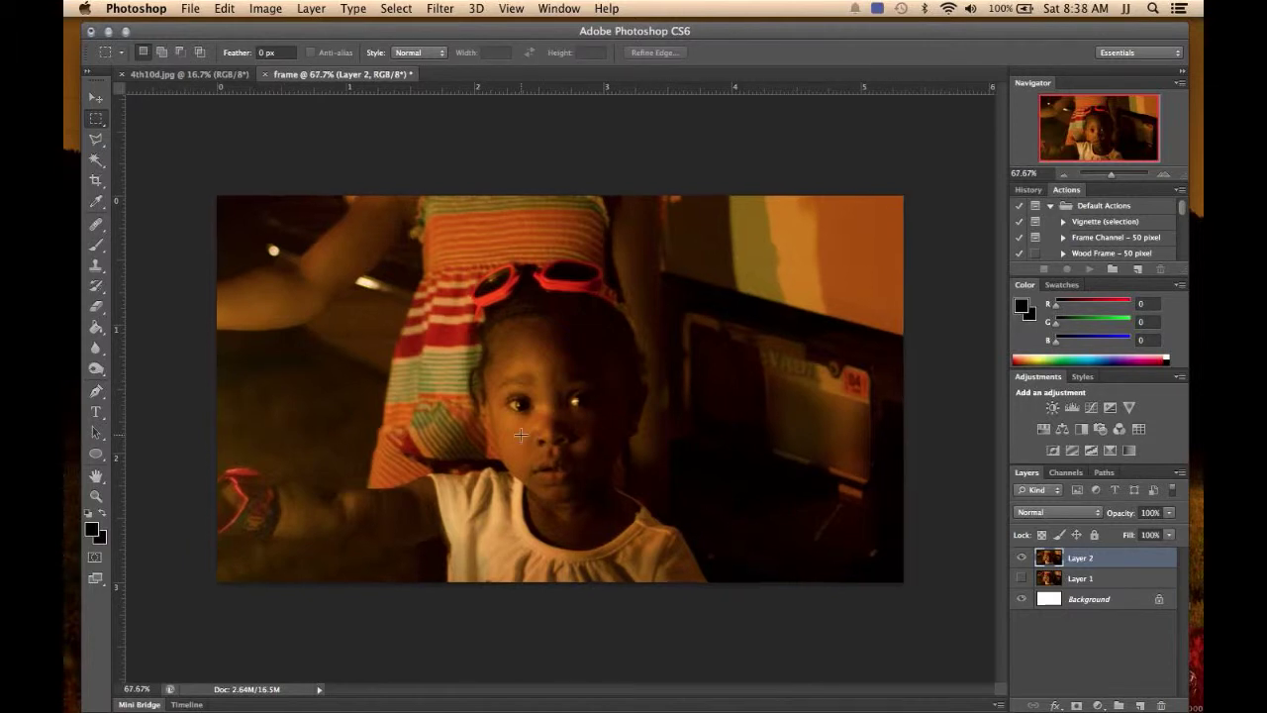
scroll(521, 434, "up", 2)
scroll(520, 434, "up", 1)
scroll(521, 434, "up", 1)
scroll(521, 433, "up", 1)
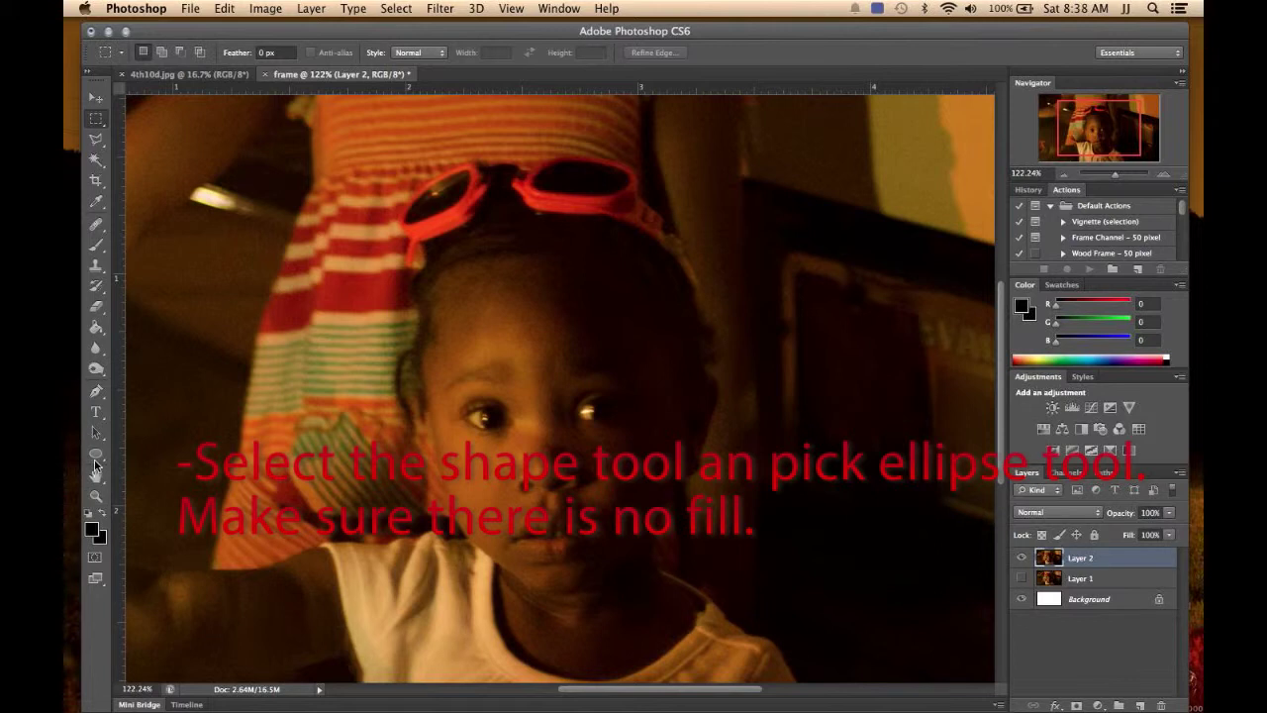
left_click(96, 455)
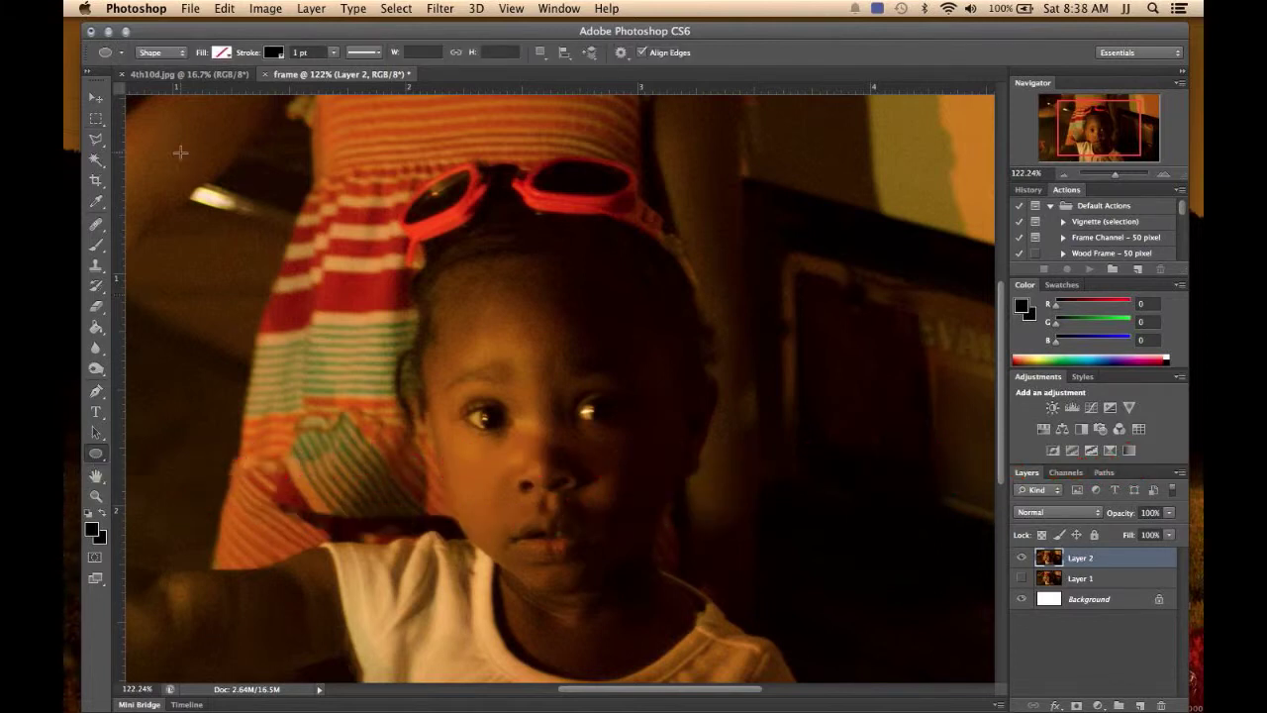
Step: Draw a 2 pt black-outlined ellipse over the child's face
left_click(334, 54)
left_click(340, 71)
left_click(304, 51)
left_click_drag(422, 260, 677, 595)
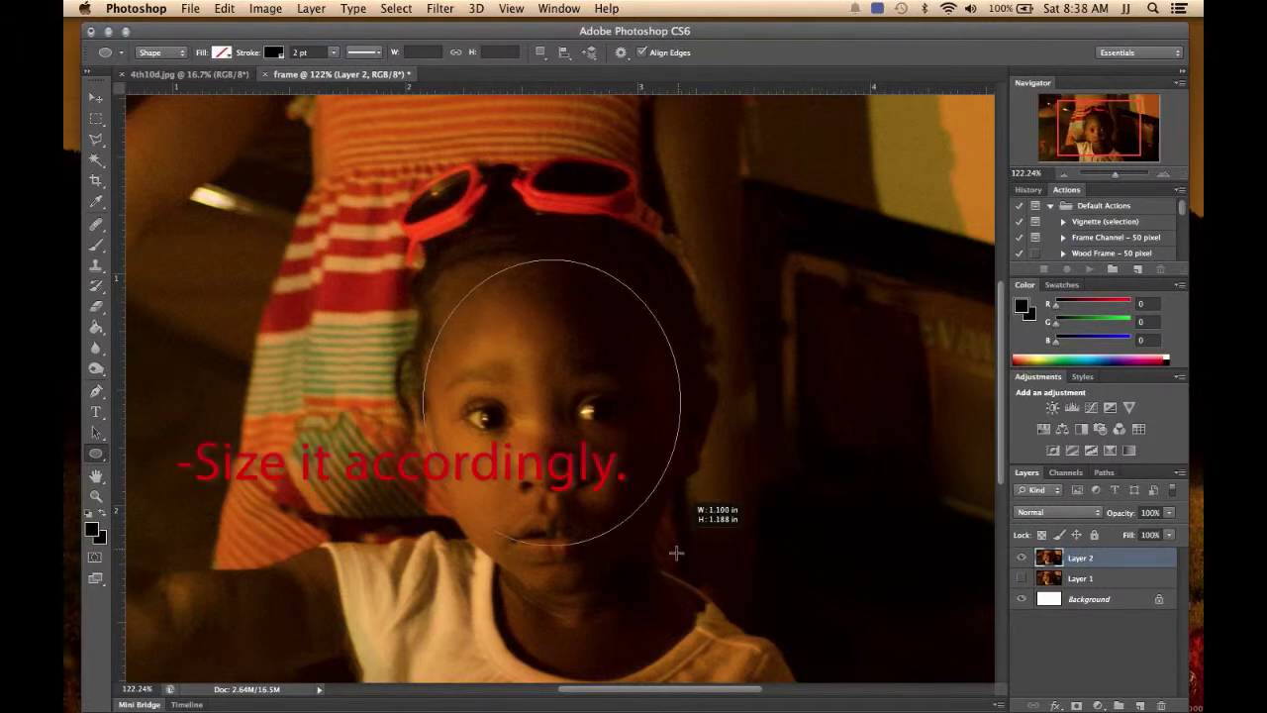
left_click_drag(677, 595, 679, 600)
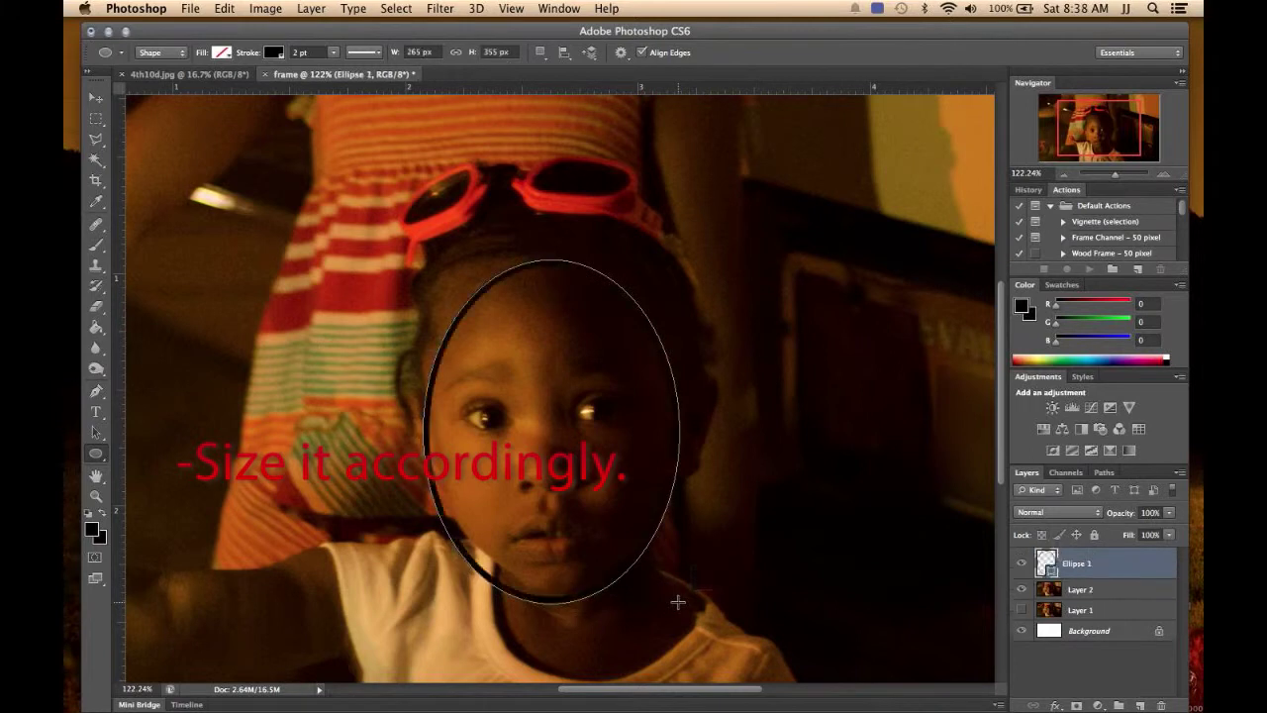
Step: Adjust the oval's height and width to fit from below the goggles to the chin
left_click(96, 98)
left_click_drag(551, 260, 551, 217)
left_click_drag(423, 409, 414, 410)
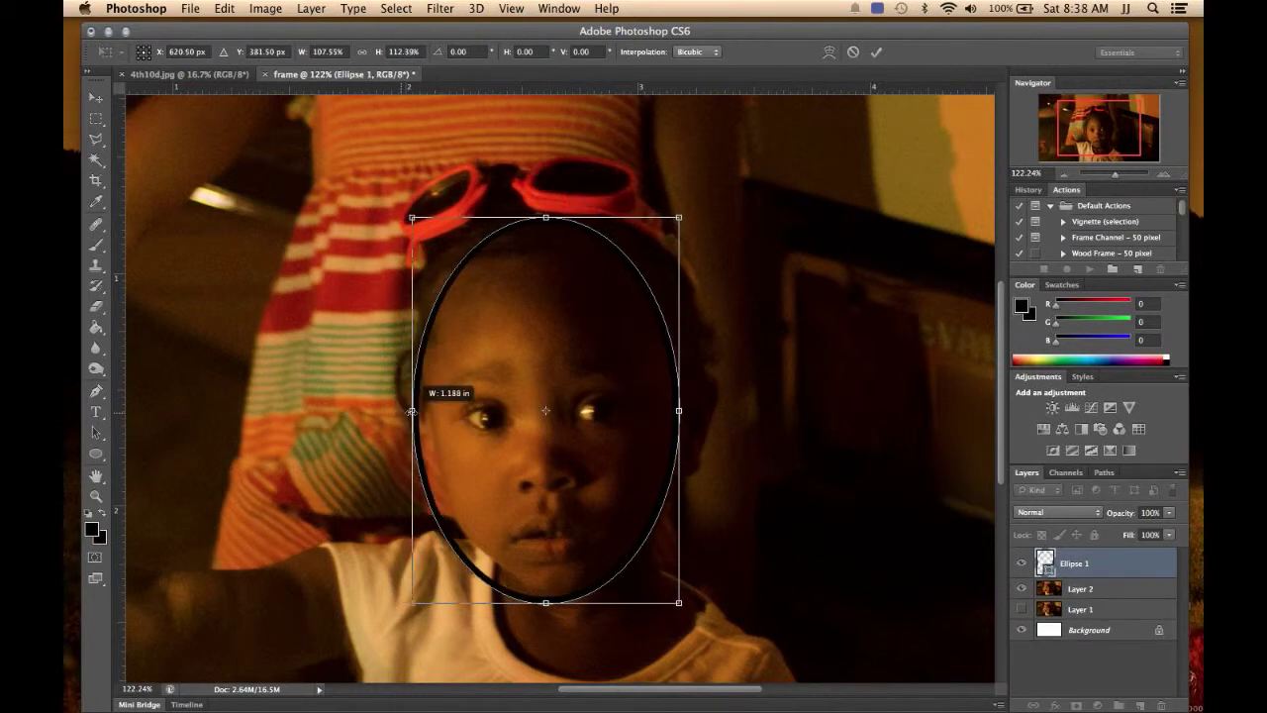
left_click_drag(678, 414, 711, 420)
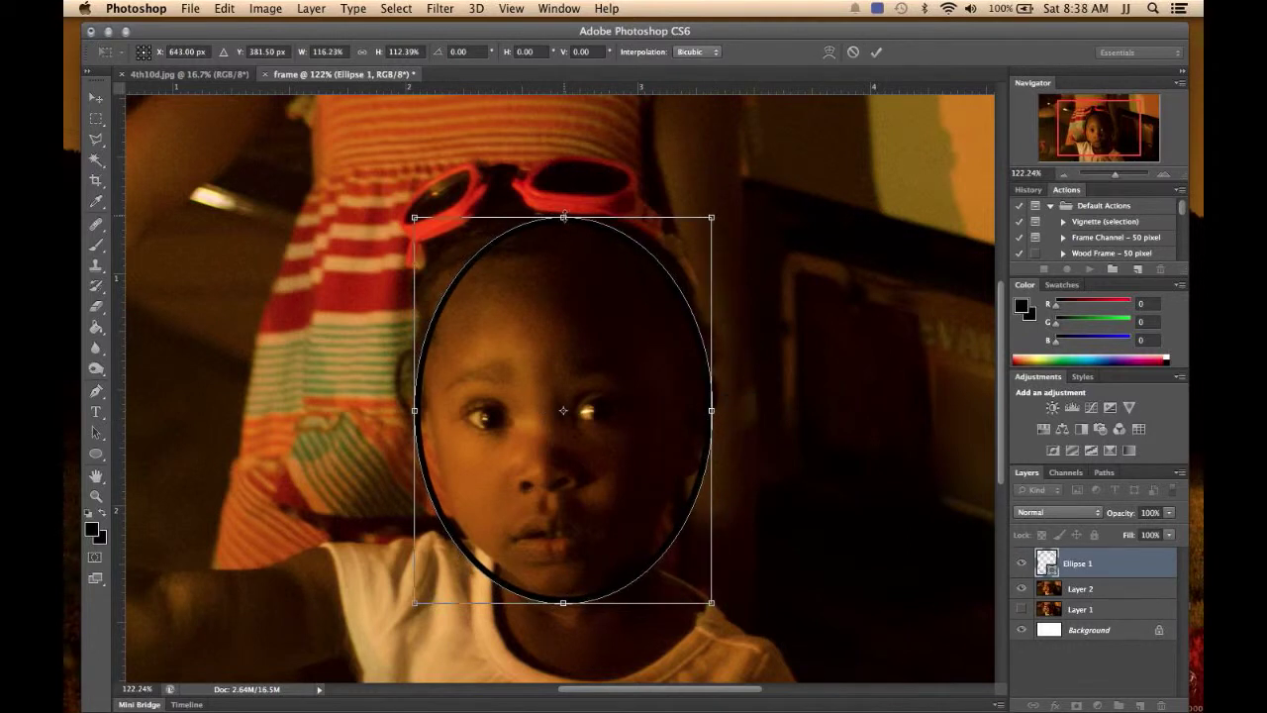
left_click_drag(563, 217, 563, 227)
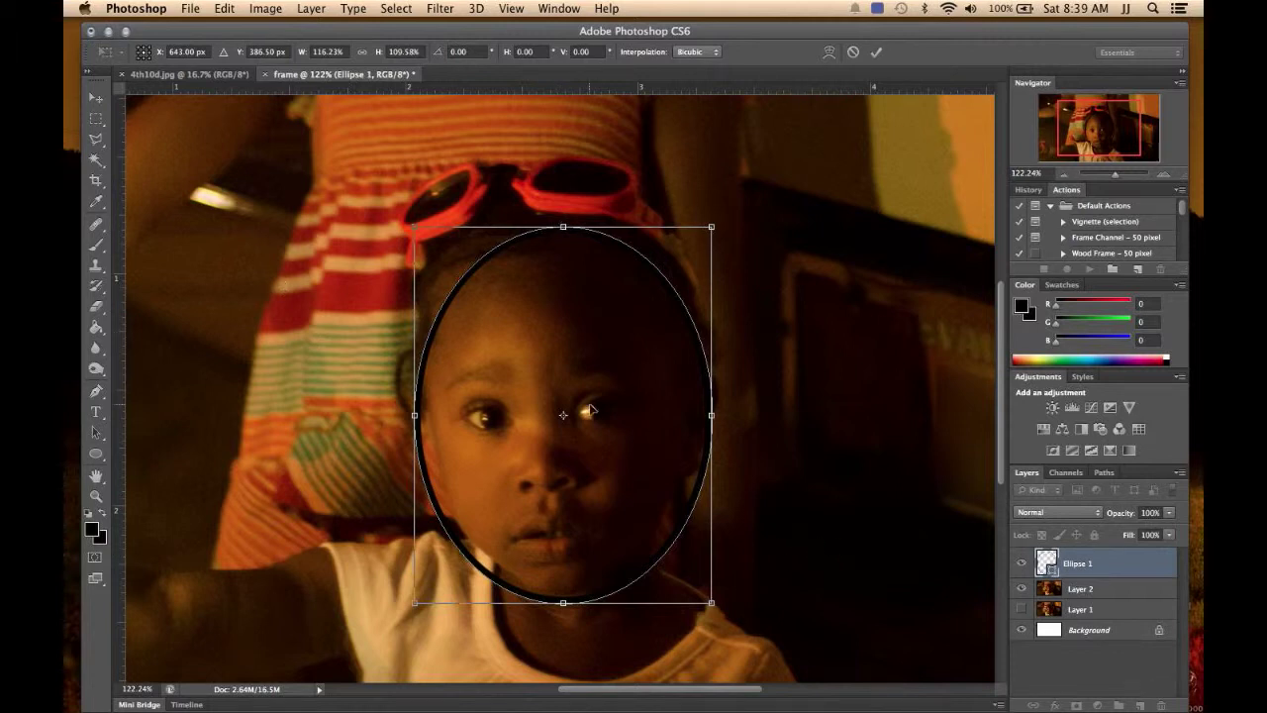
key("Return")
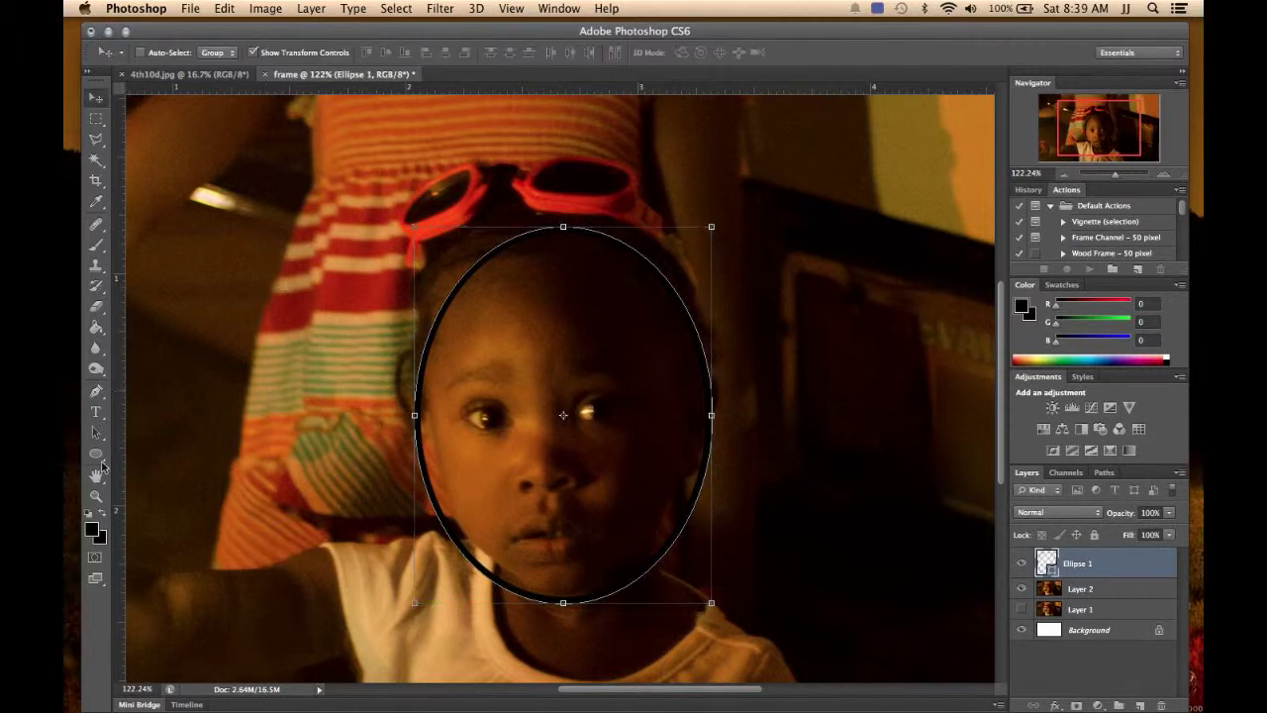
Step: Select the Line tool, keep the oval unfilled, and add an empty Layer 3
left_click(95, 455)
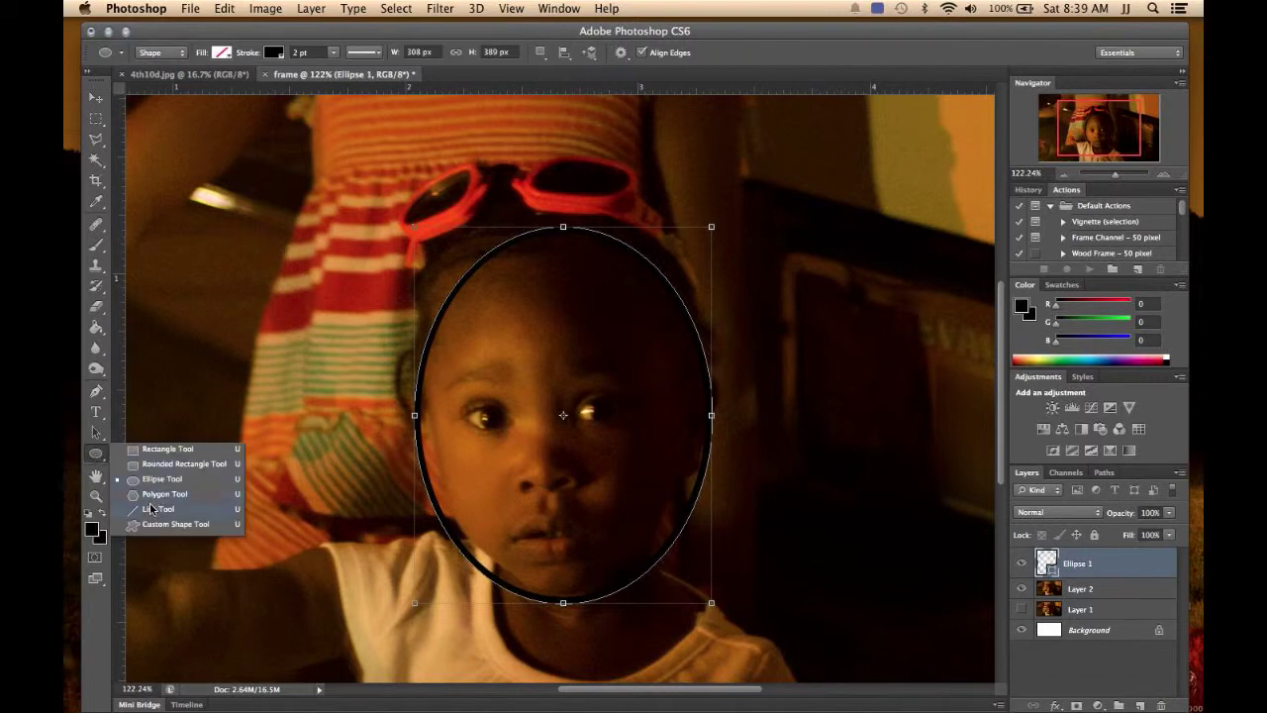
left_click(153, 509)
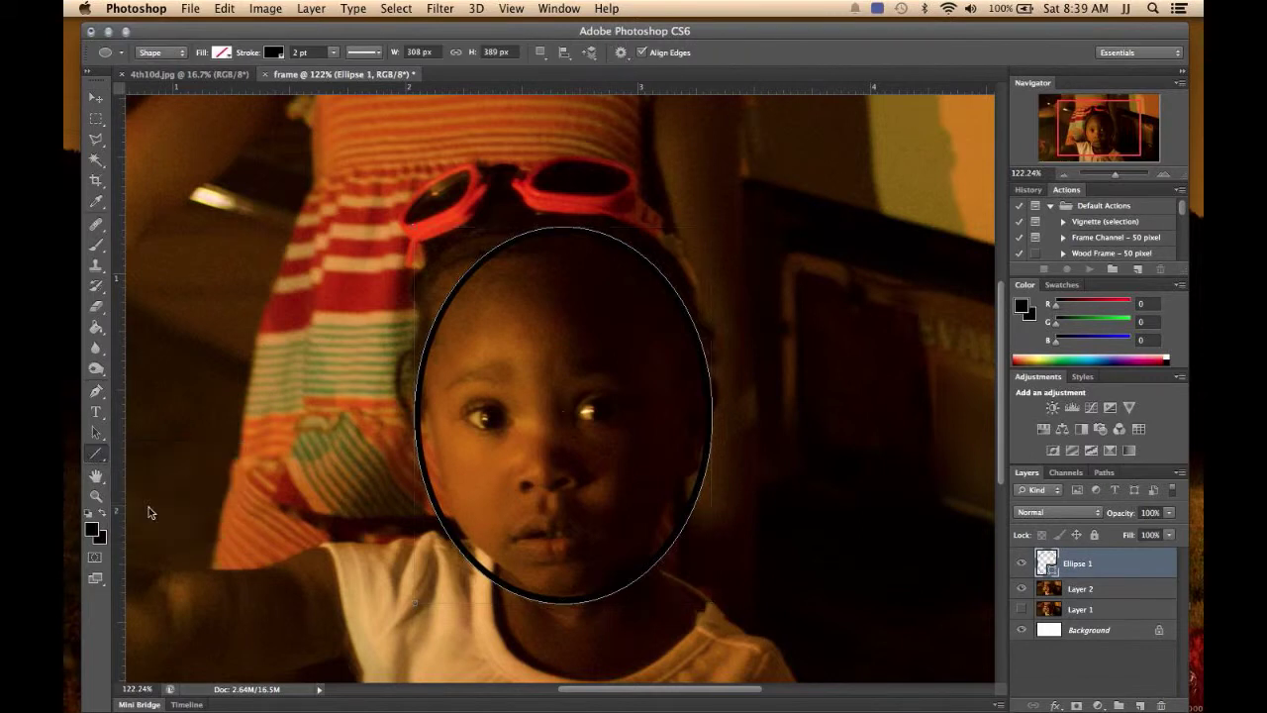
left_click(221, 55)
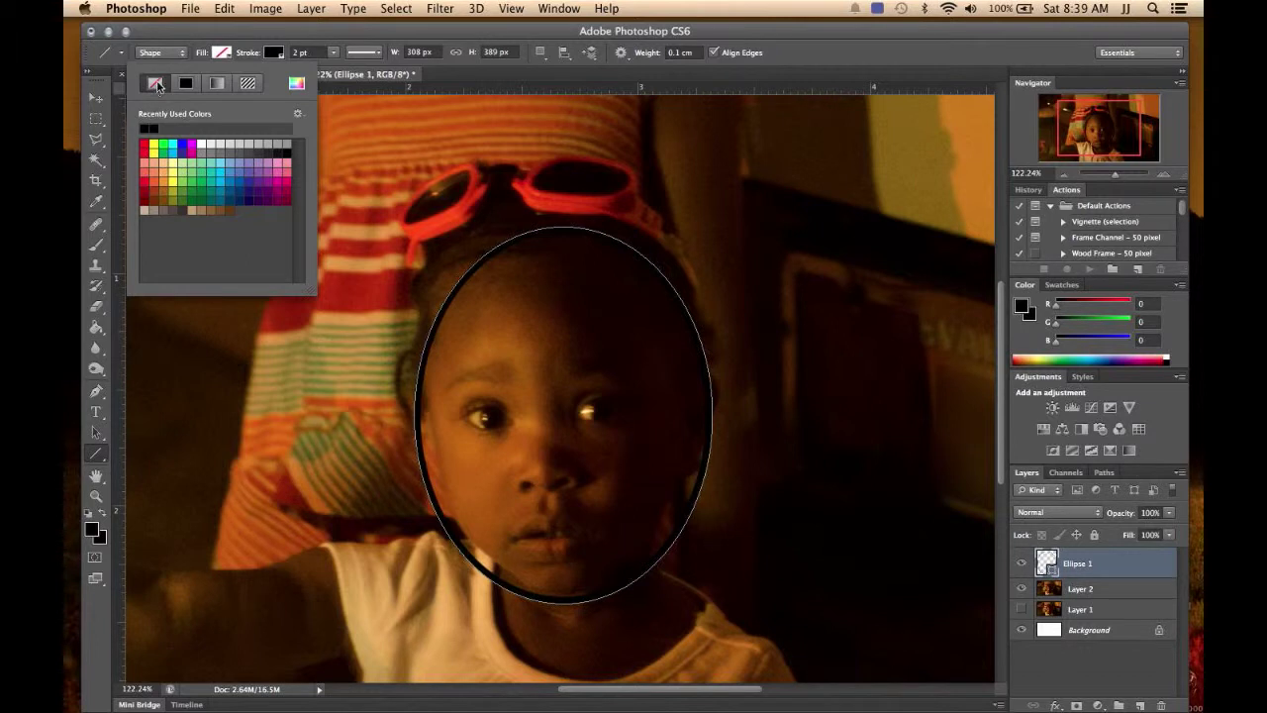
left_click(187, 83)
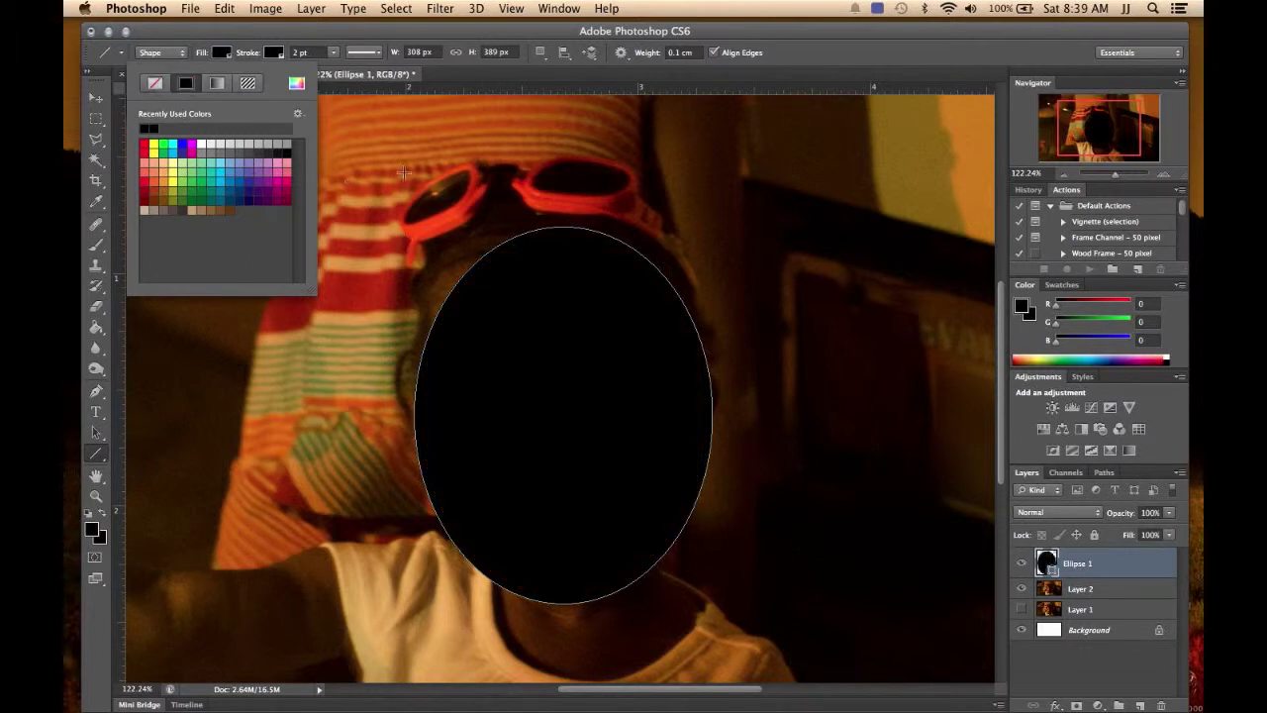
left_click(155, 85)
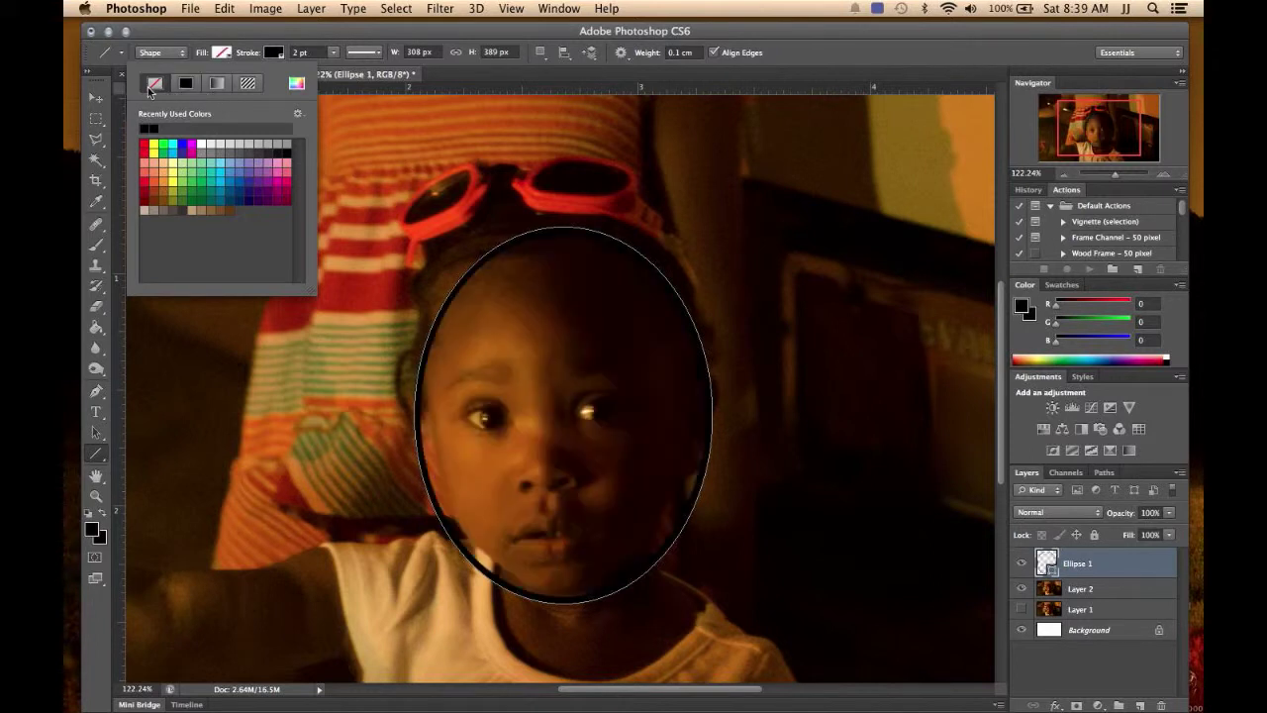
left_click(368, 138)
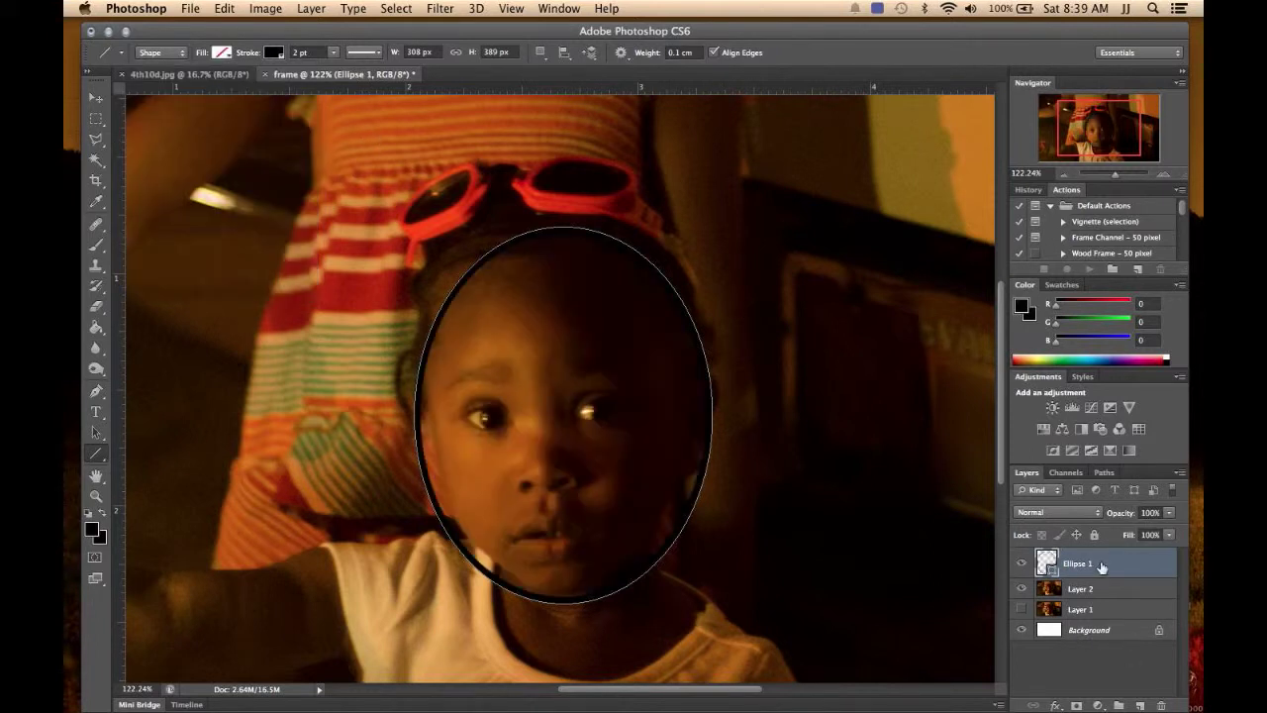
left_click(1140, 704)
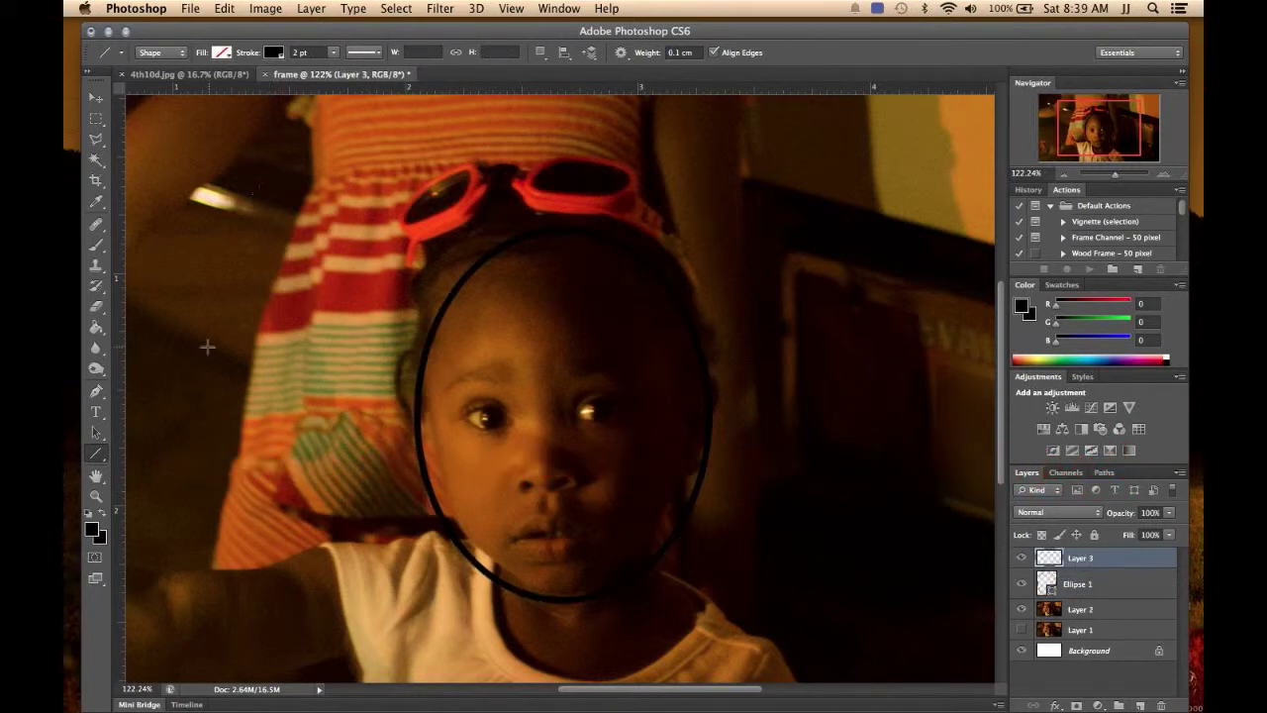
left_click(224, 52)
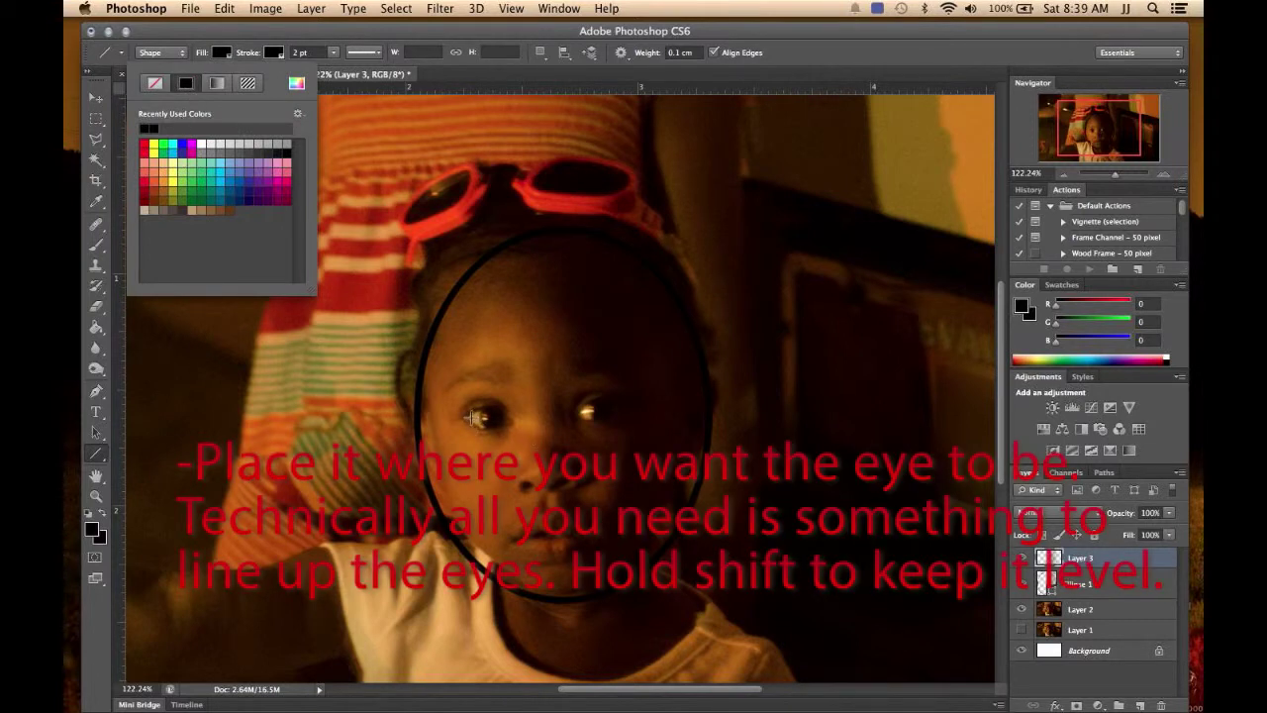
Step: Draw a level horizontal line across both of the child's eyes
key("Escape")
left_click_drag(483, 417, 635, 414)
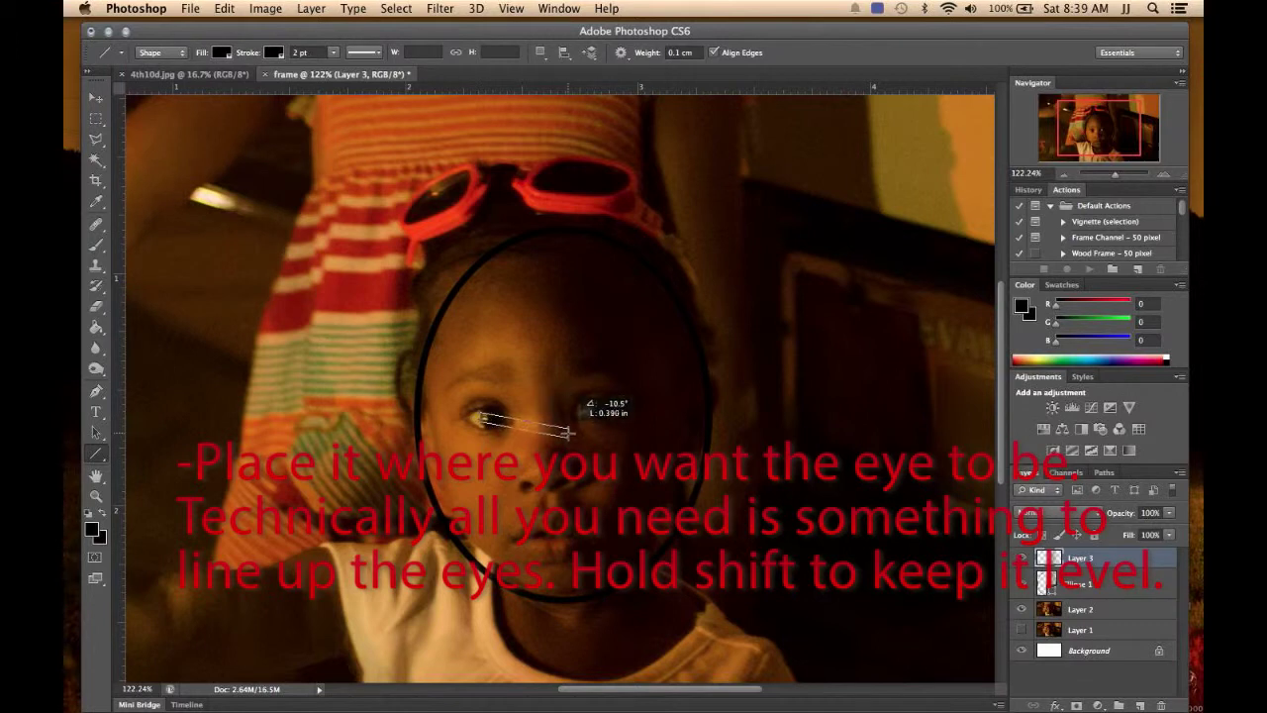
left_click_drag(635, 413, 649, 412)
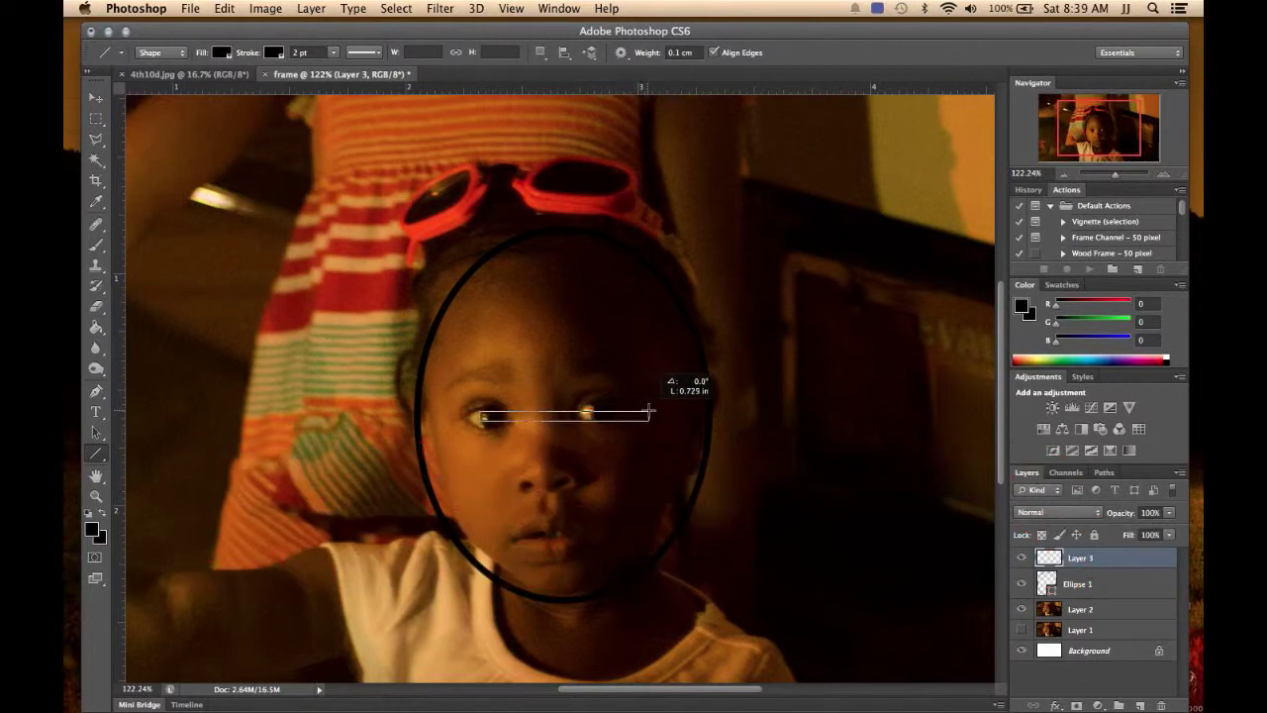
left_click_drag(649, 411, 651, 414)
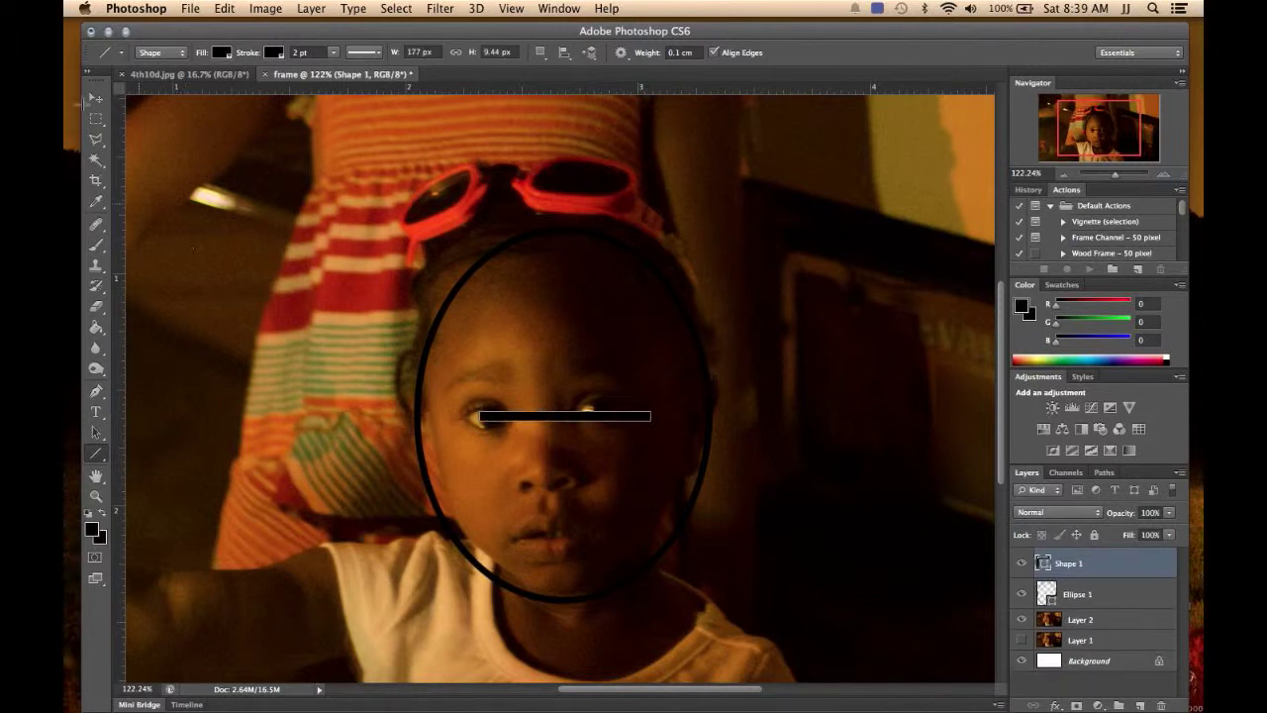
Step: Lengthen the eye line leftward, apply the transform, and hide the photo layer
left_click(96, 97)
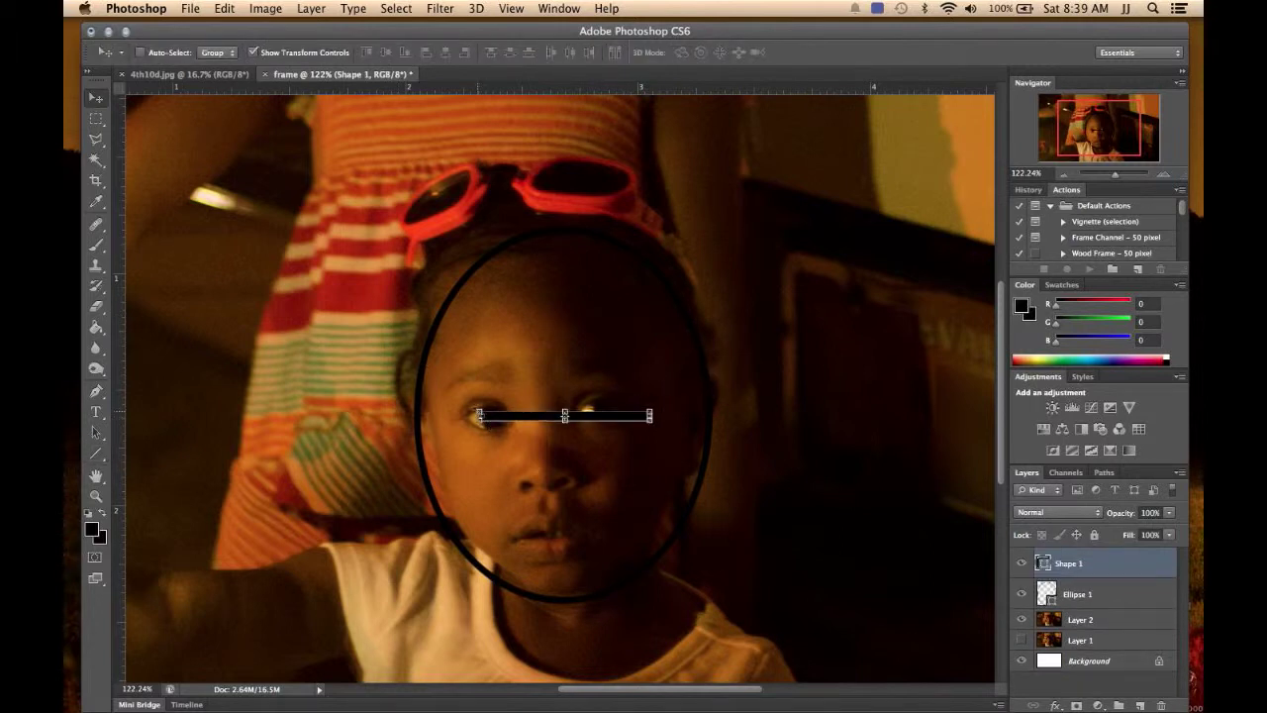
left_click_drag(478, 415, 460, 416)
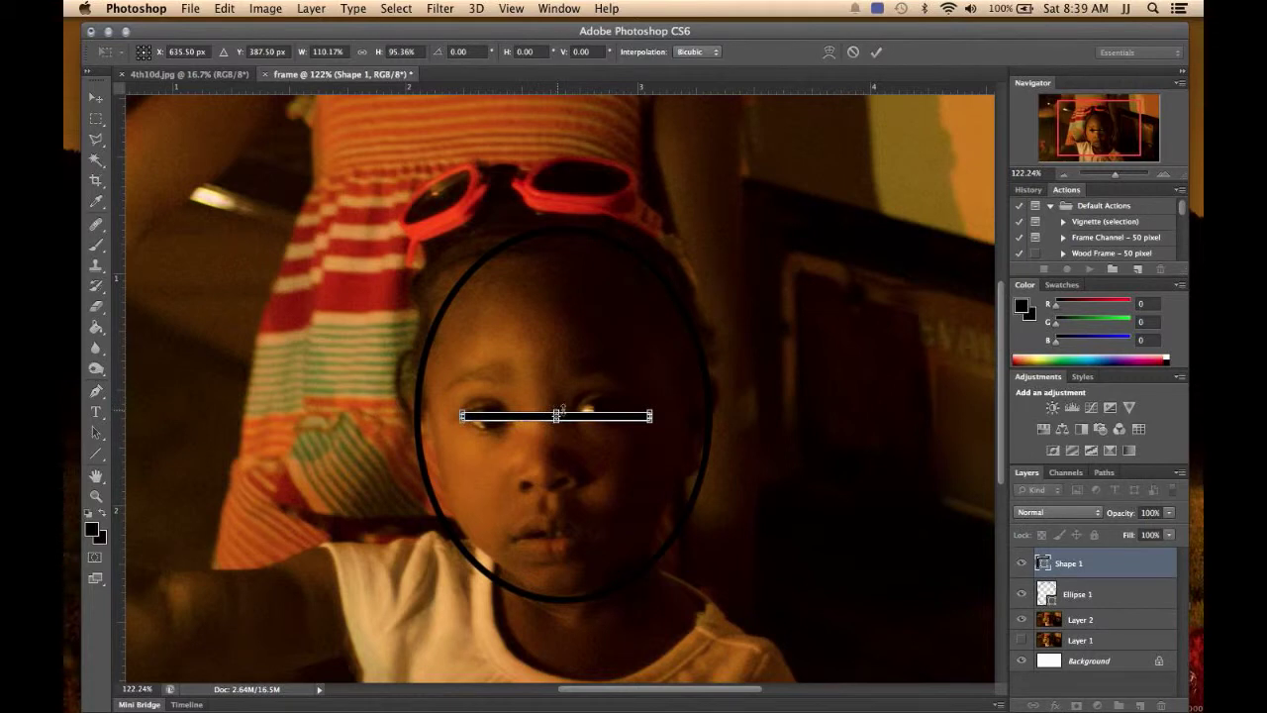
left_click(97, 99)
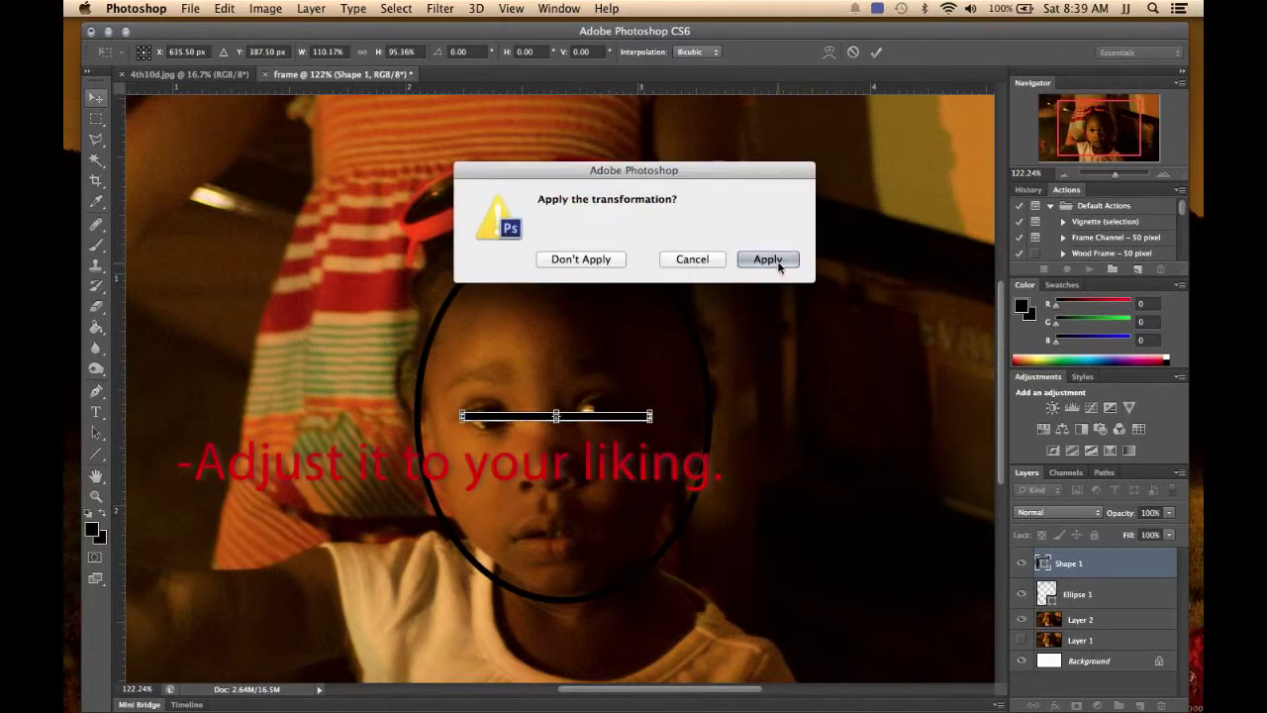
left_click(779, 259)
left_click(1021, 620)
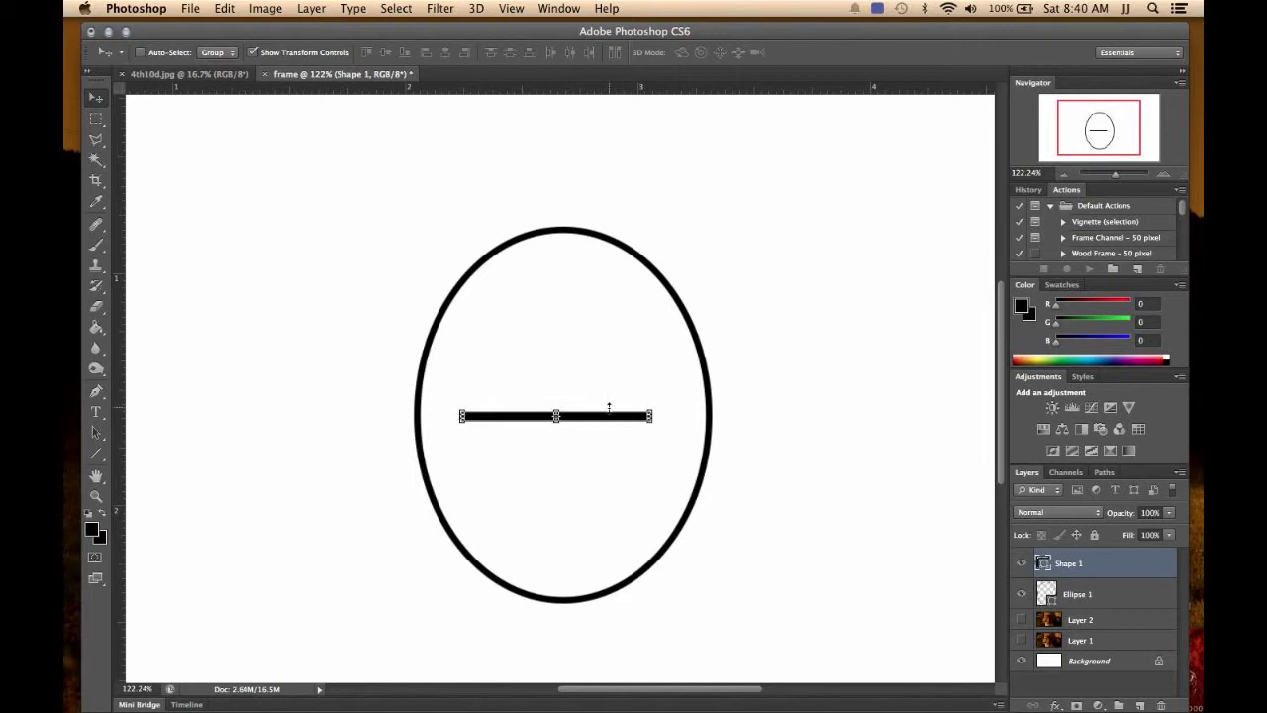
Step: Centre the eye line in the oval, save the document, and show Layer 2 again
left_click_drag(610, 417, 609, 420)
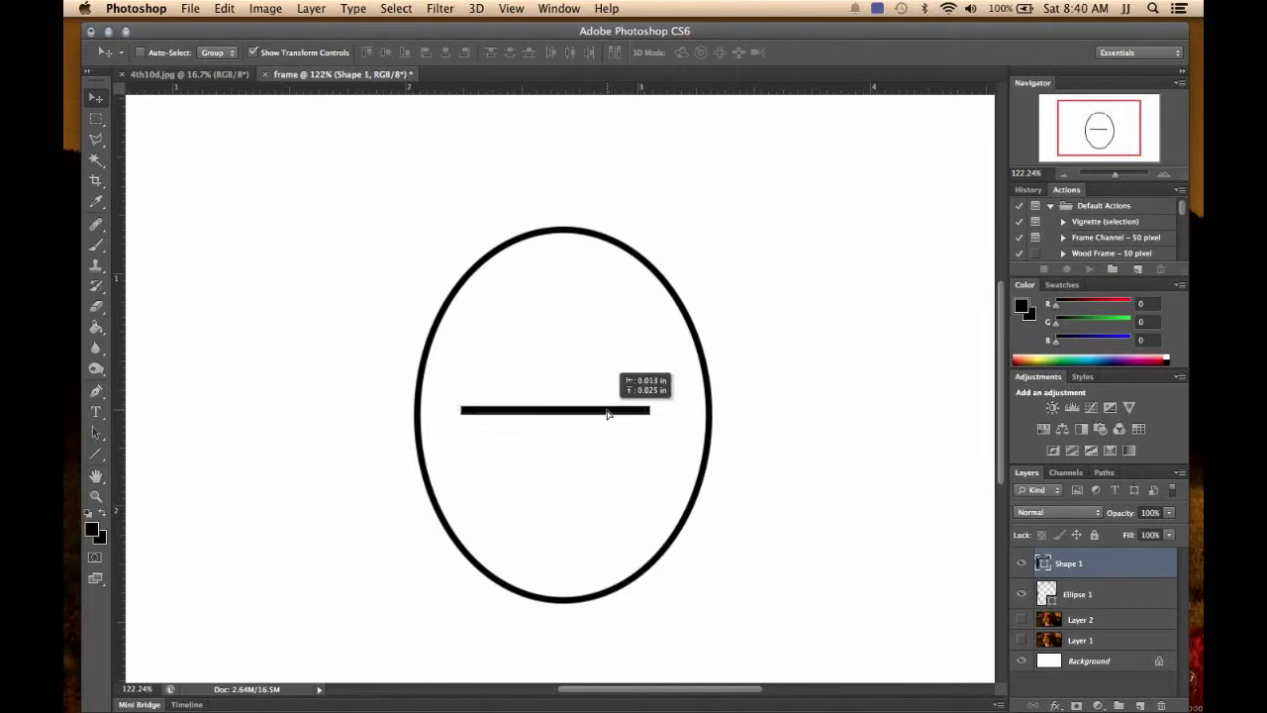
left_click_drag(608, 419, 609, 419)
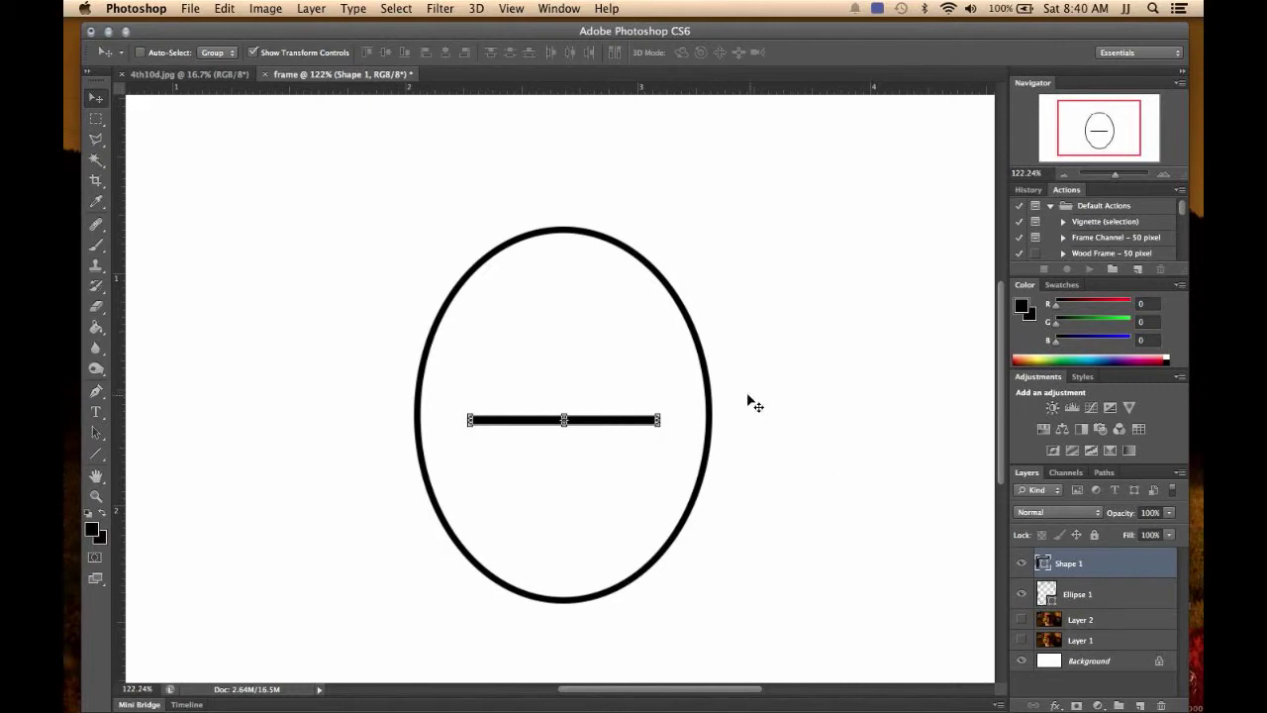
key("ctrl+s")
left_click(1021, 620)
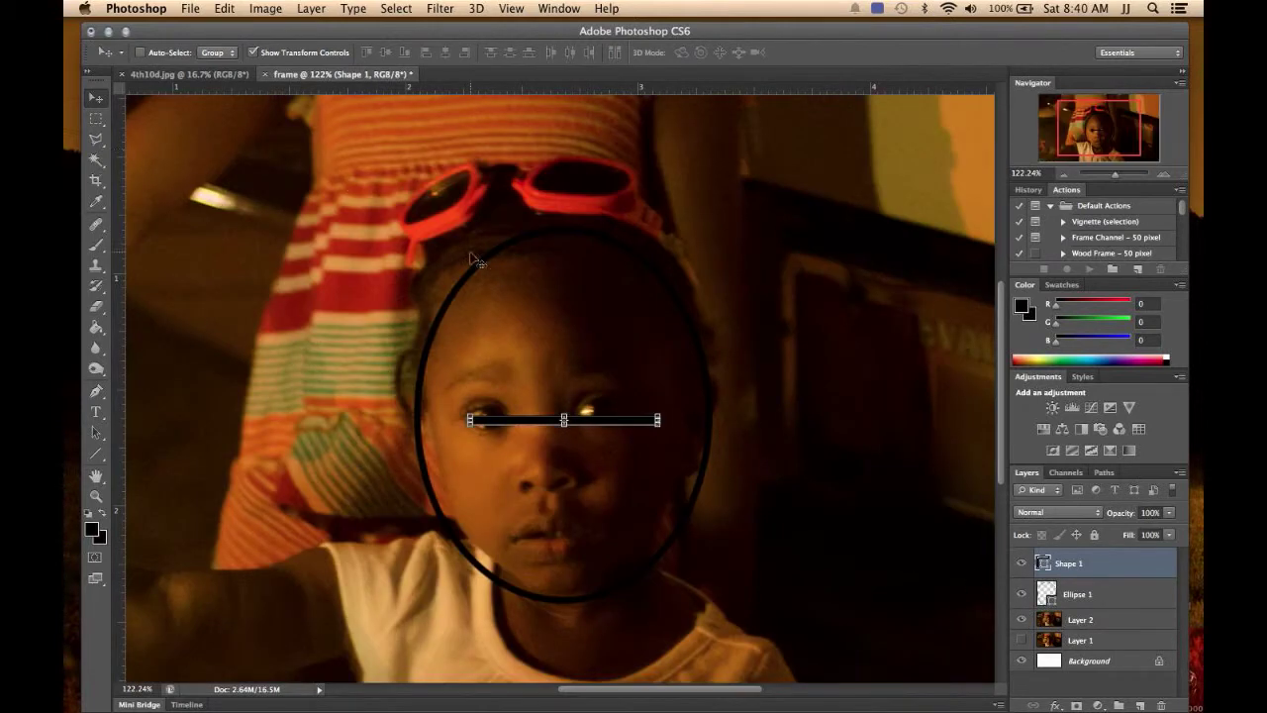
Step: Rotate Layer 2 about 3.4° and shift it so the eyes sit on the black line
left_click(1085, 620)
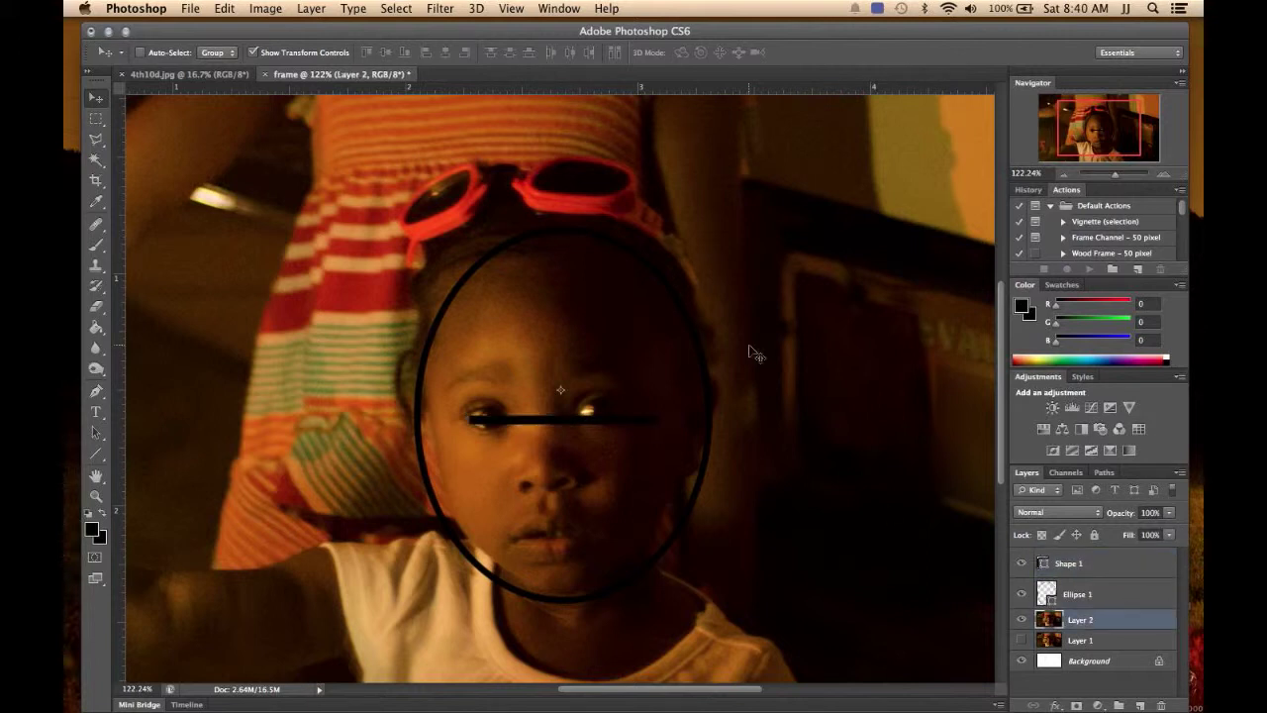
key("ctrl+0")
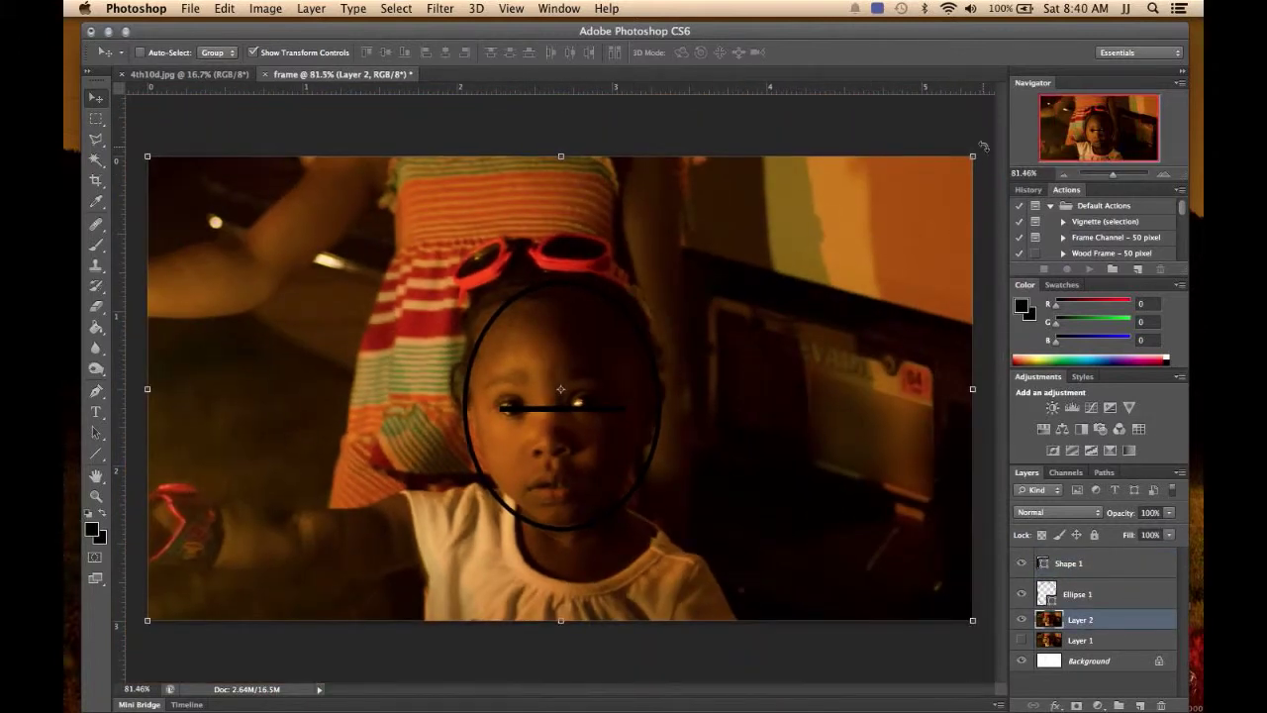
left_click(983, 146)
left_click_drag(983, 145, 1002, 181)
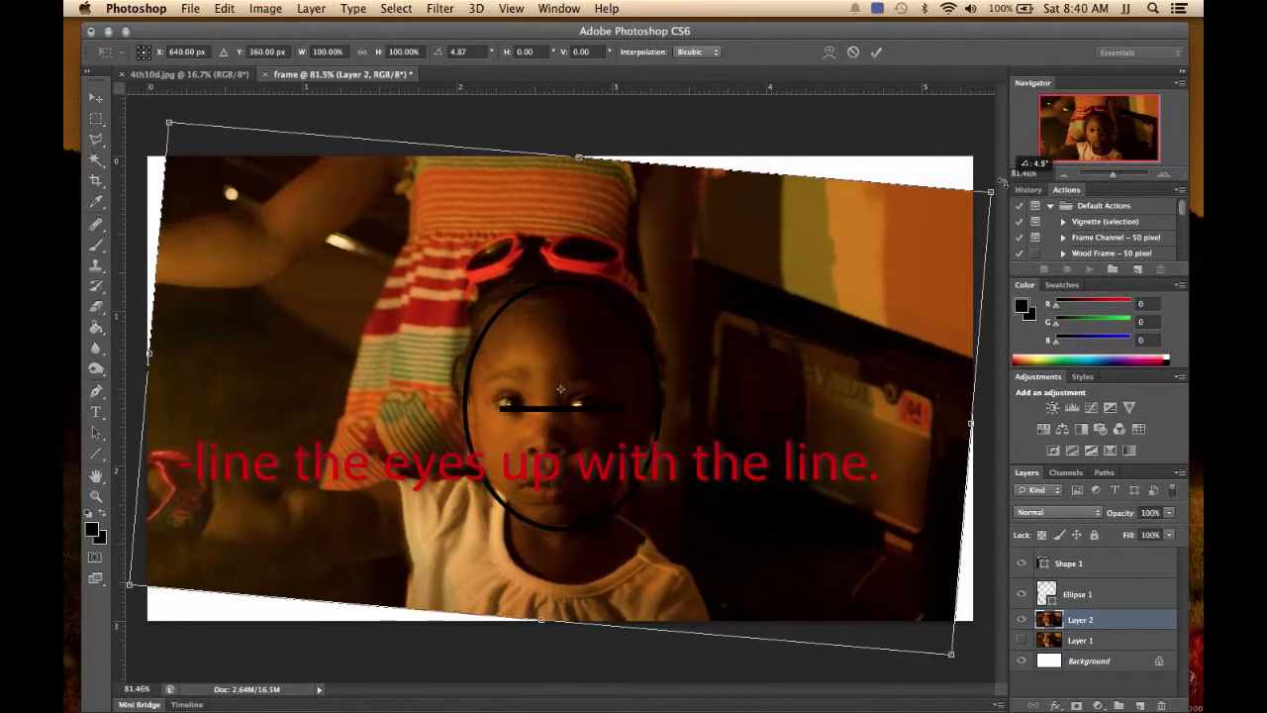
left_click_drag(760, 323, 777, 327)
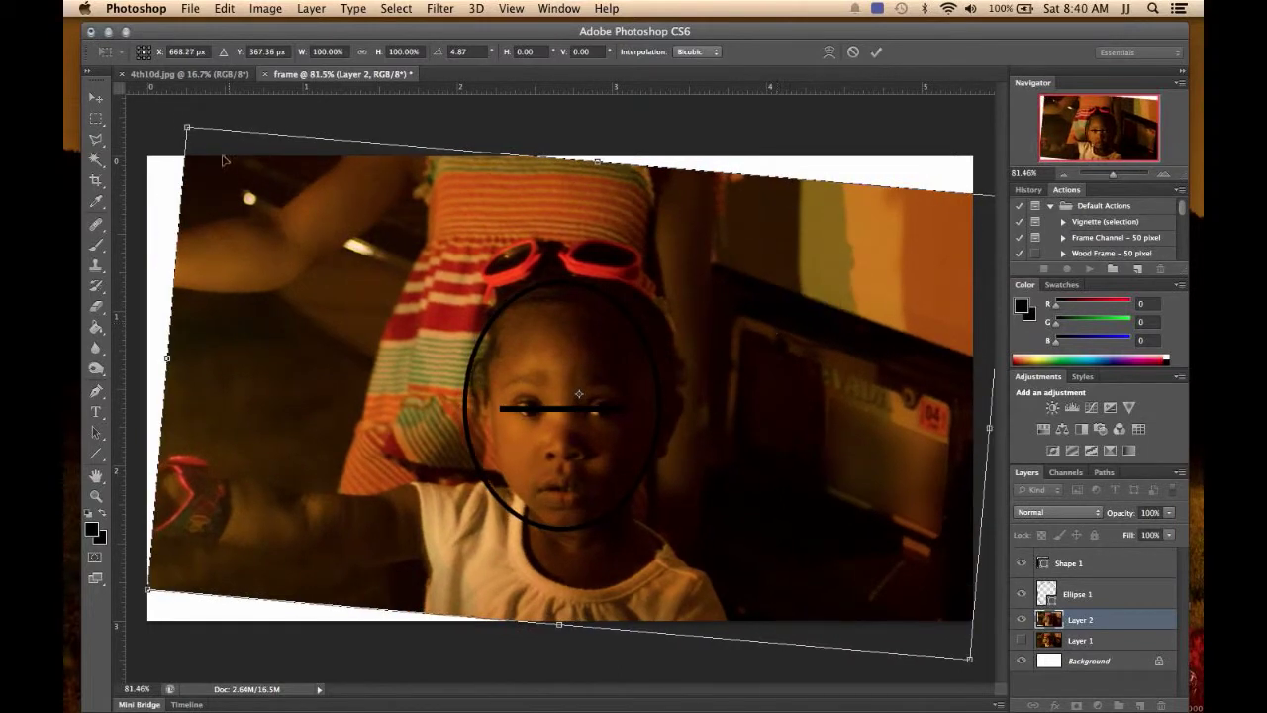
left_click_drag(175, 121, 158, 126)
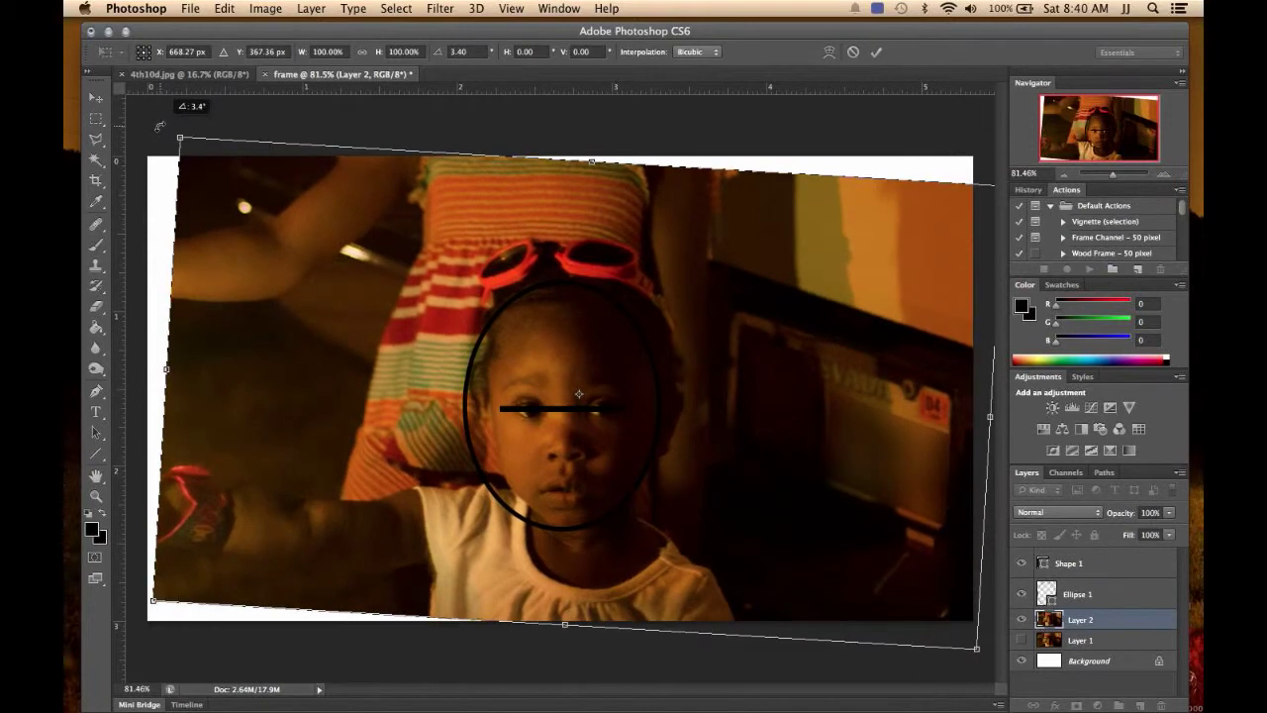
left_click_drag(738, 369, 729, 368)
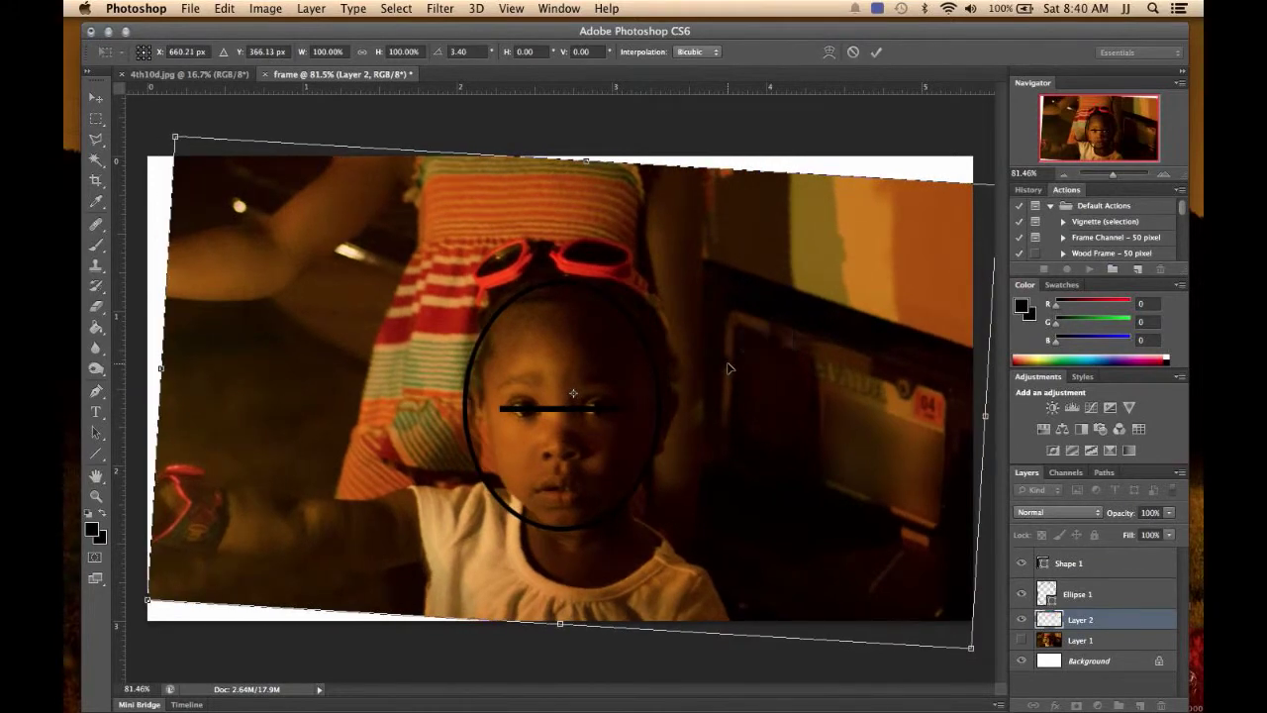
scroll(580, 448, "up", 2)
scroll(579, 447, "up", 2)
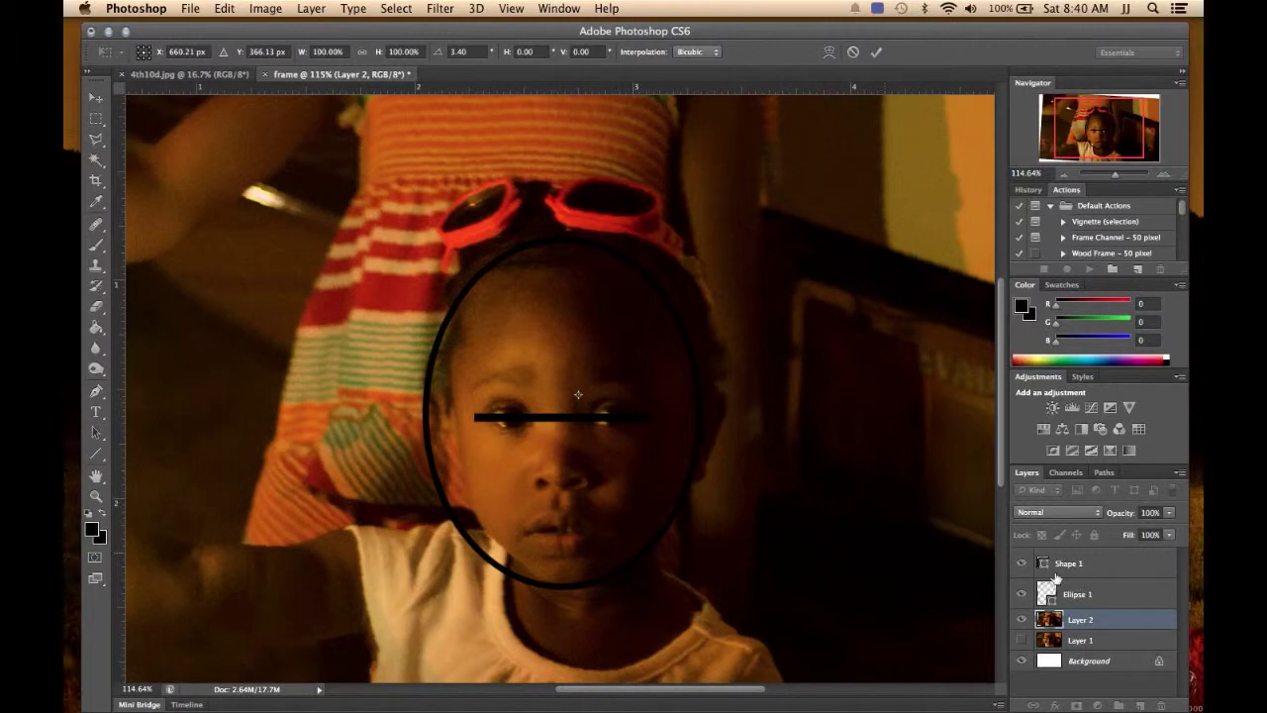
key("Return")
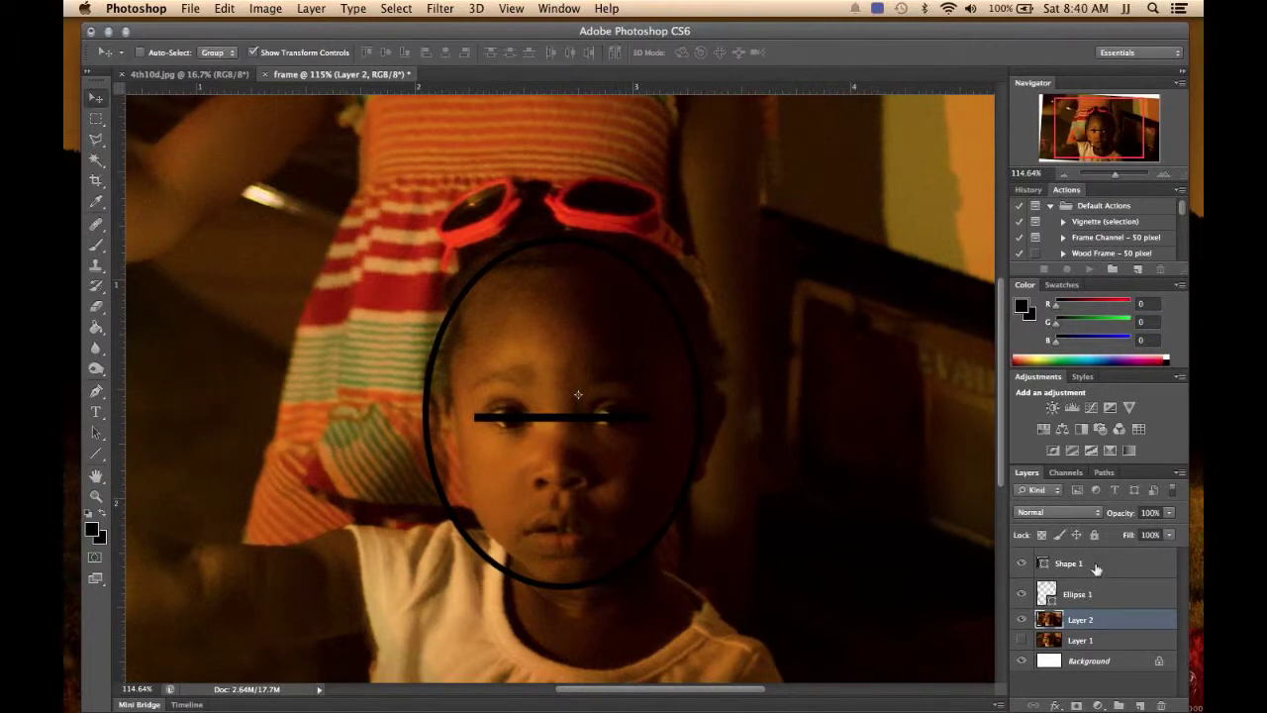
Step: Narrow the Ellipse 1 oval to about 95% width
left_click(1097, 594)
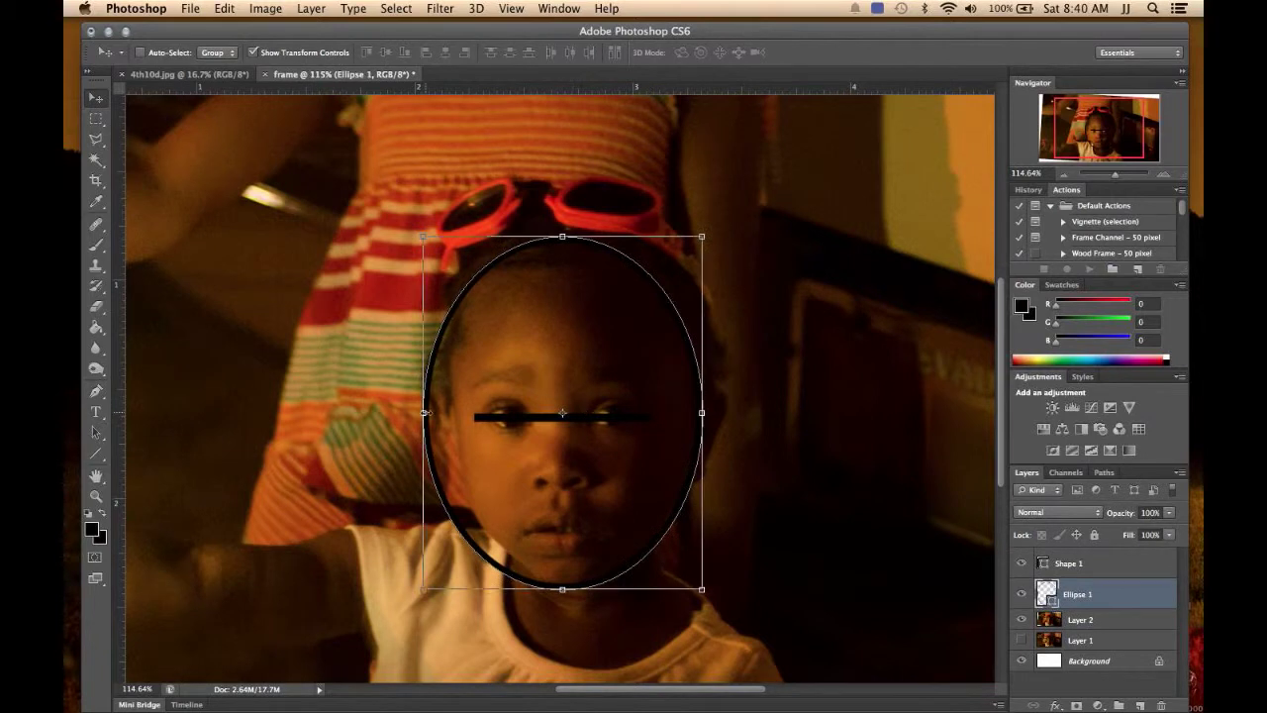
left_click_drag(424, 413, 440, 413)
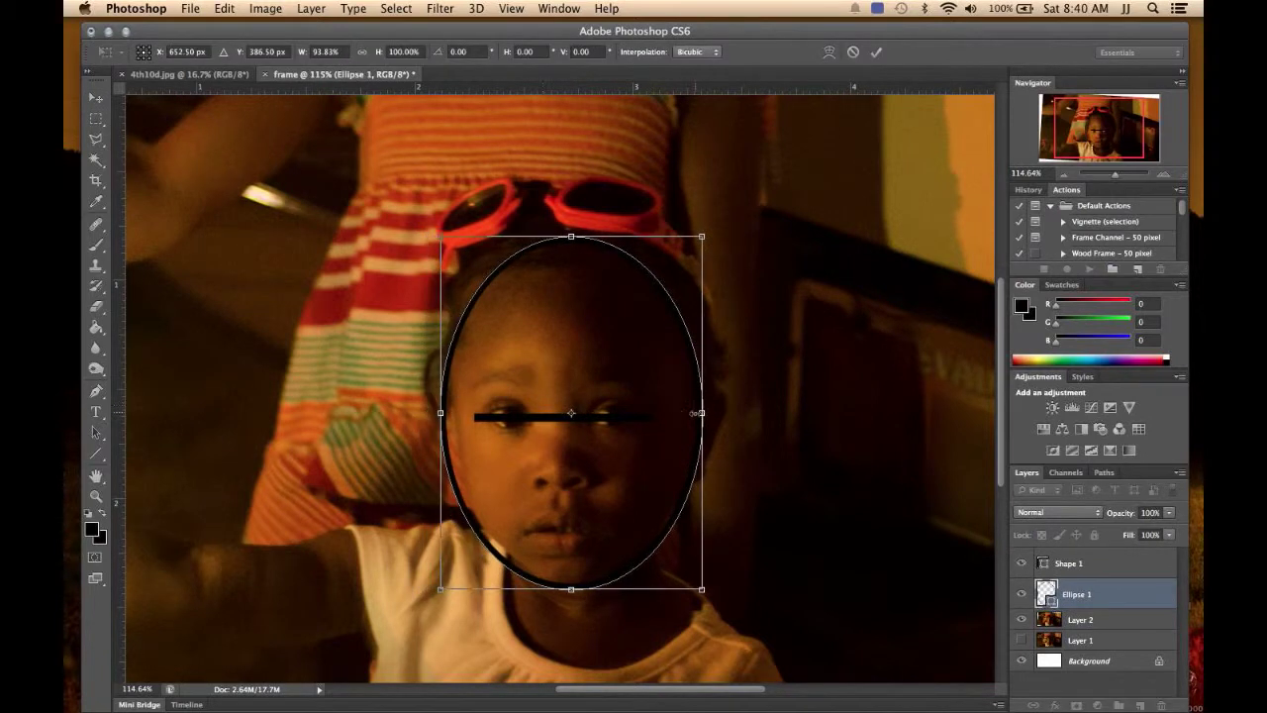
left_click_drag(703, 412, 705, 413)
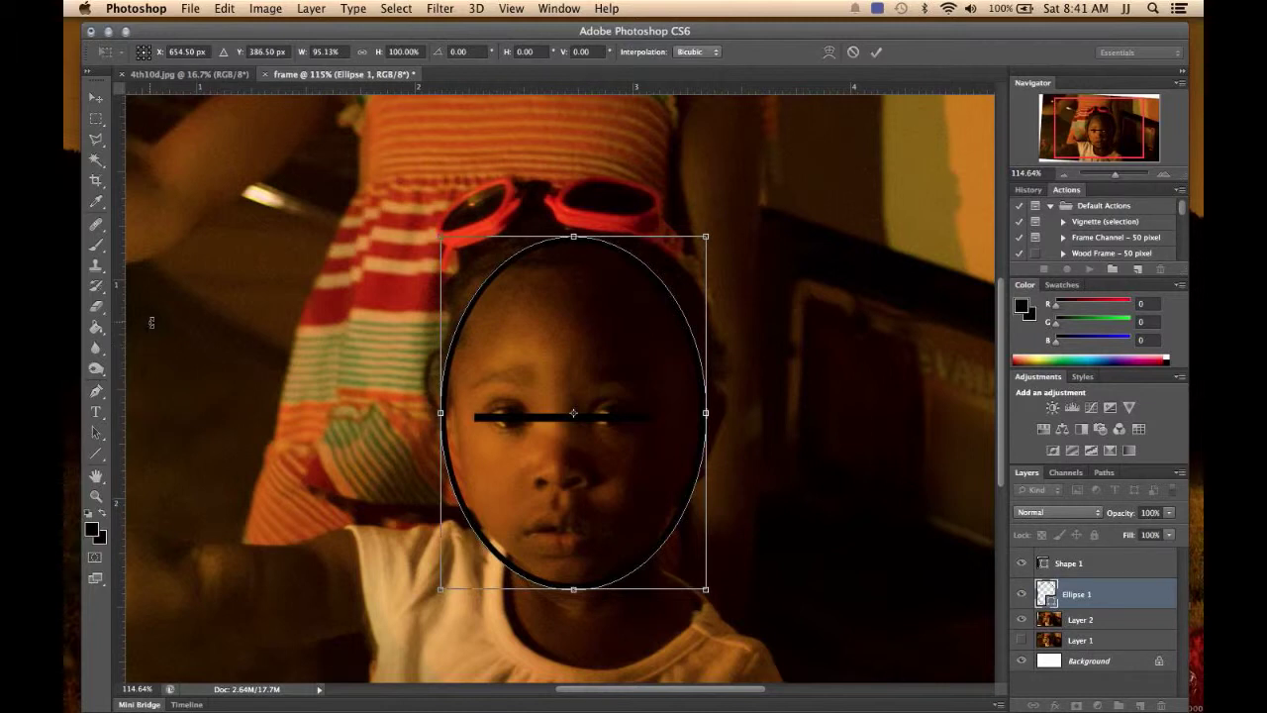
key("Return")
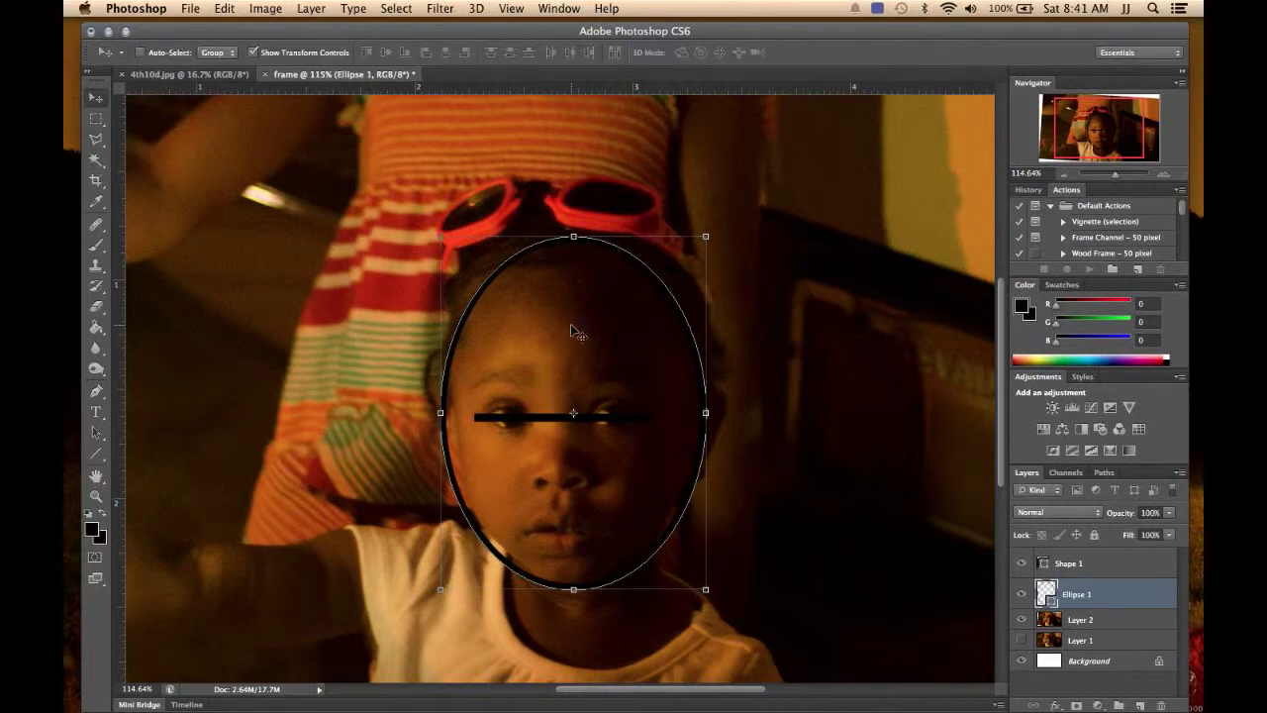
Step: Hide Layer 2 and Background, then Merge Visible the oval and line into Ellipse 1
left_click(1021, 620)
left_click(1021, 660)
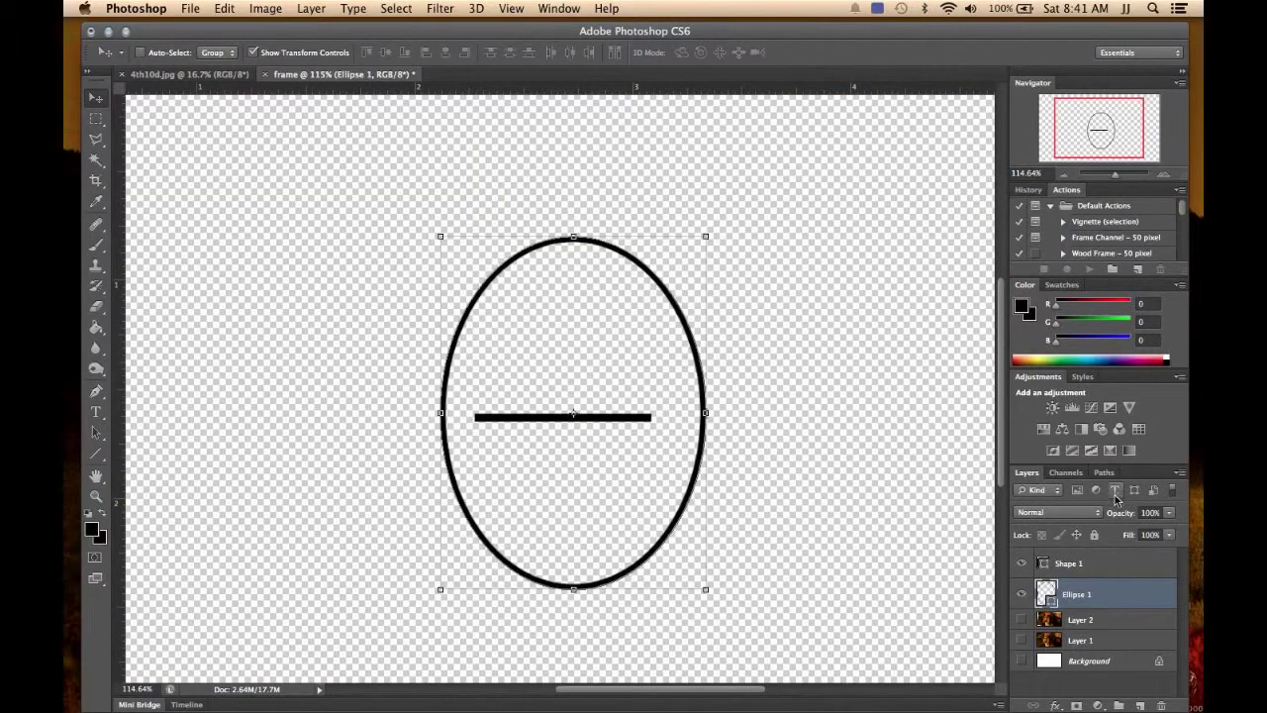
left_click(1179, 472)
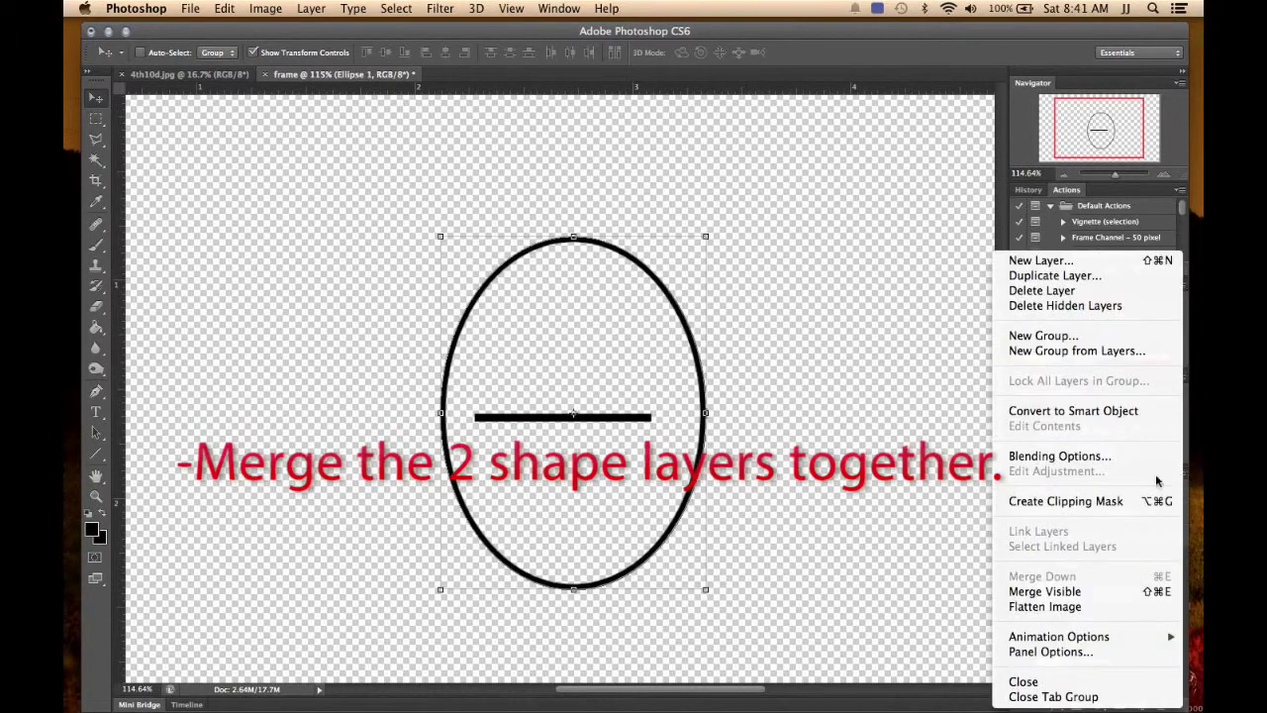
left_click(1068, 592)
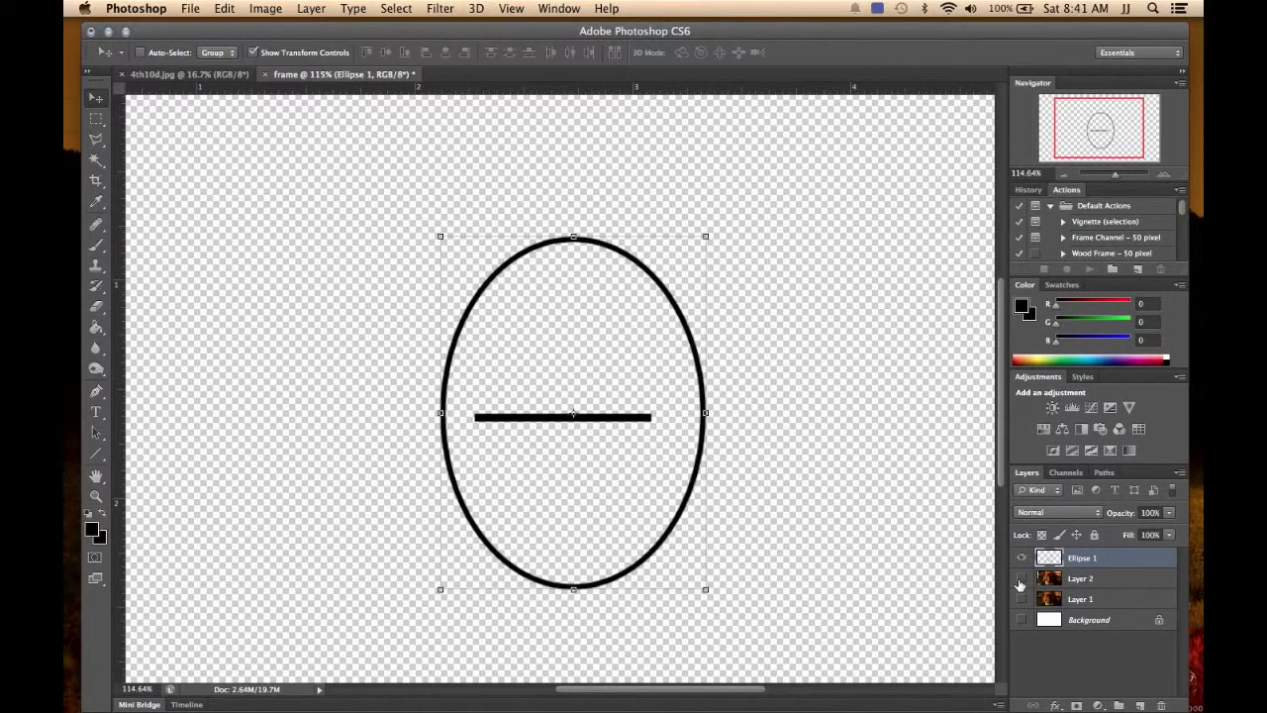
Step: Show the photo layer, hide the oval outline layer, and start Save As with name 001
left_click(1020, 580)
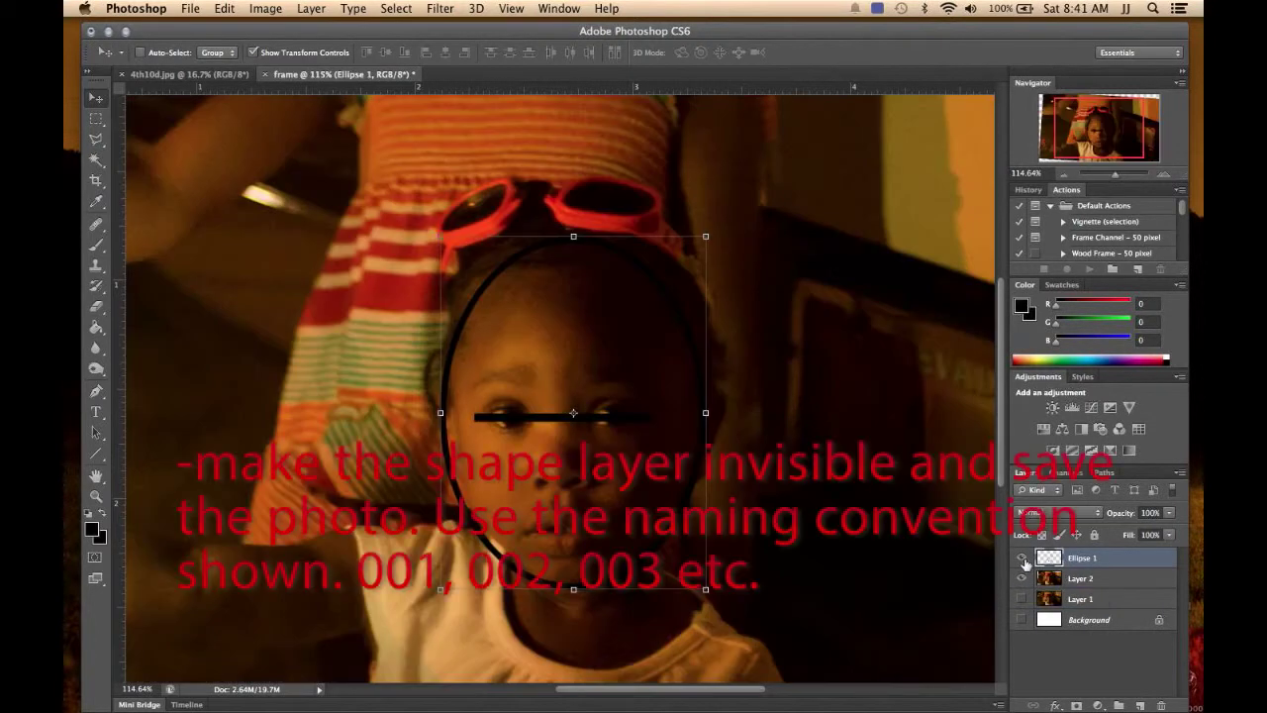
left_click(1021, 558)
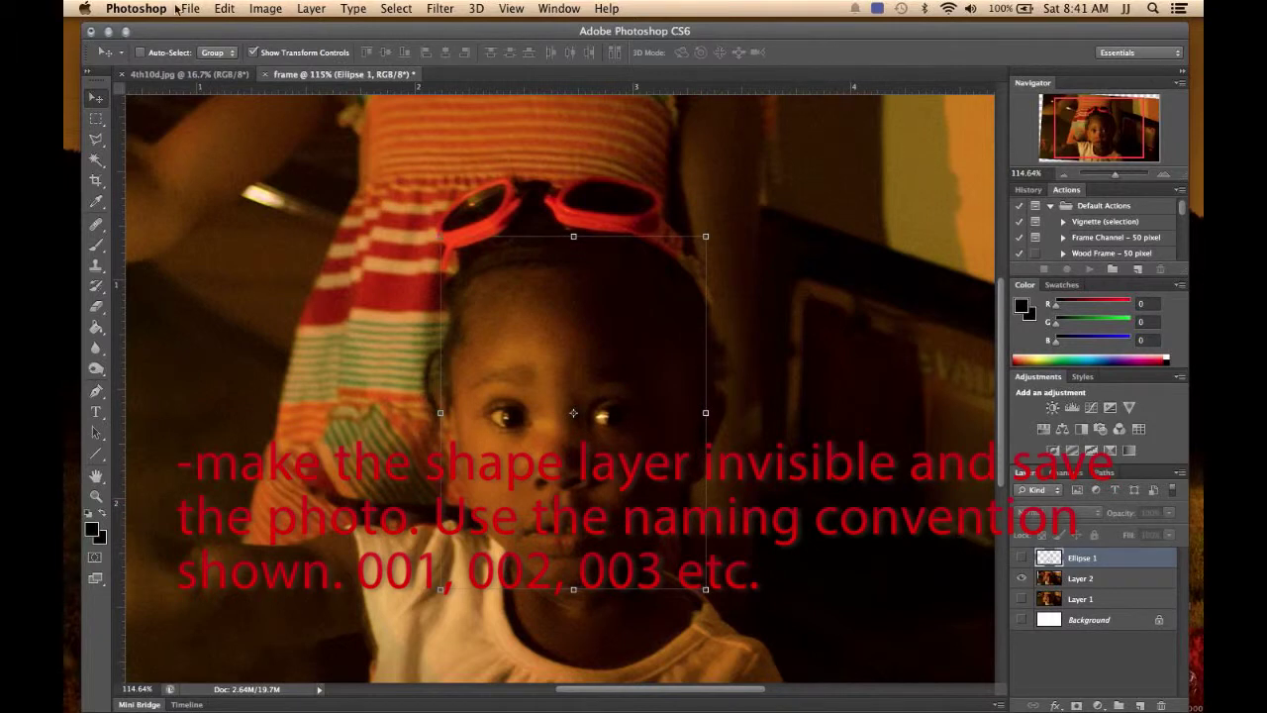
left_click(190, 8)
left_click(211, 191)
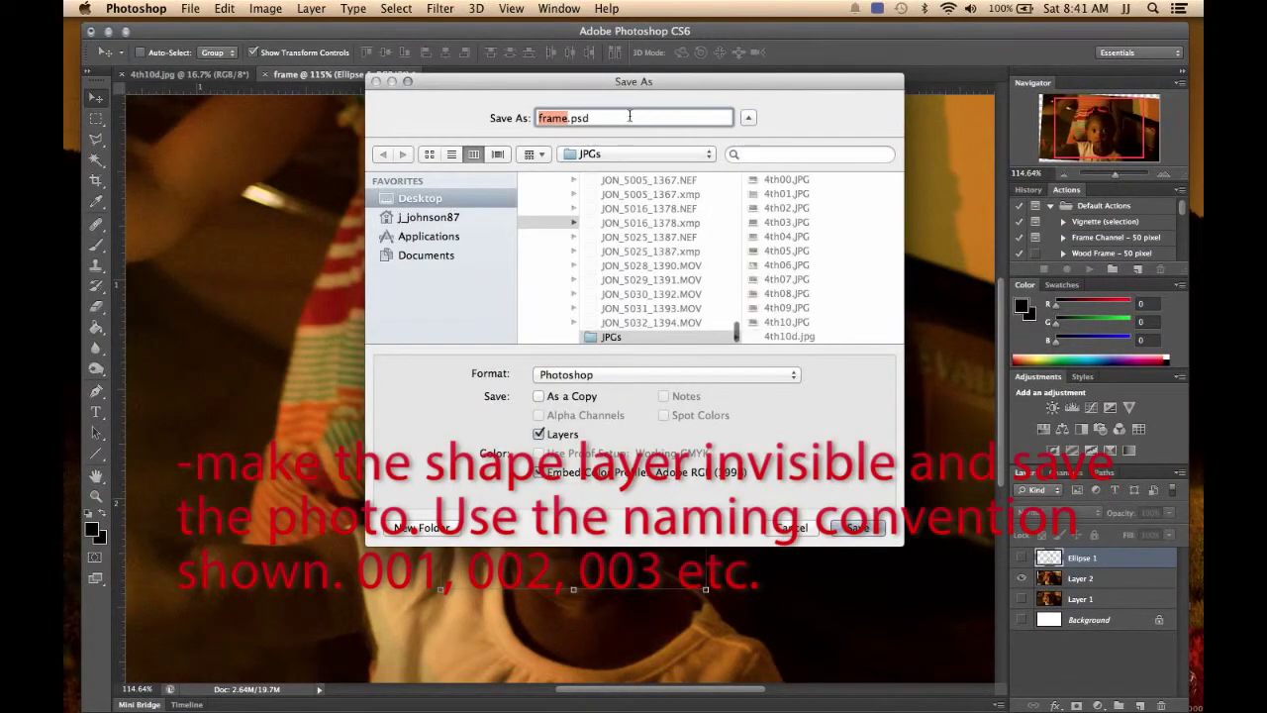
type("001")
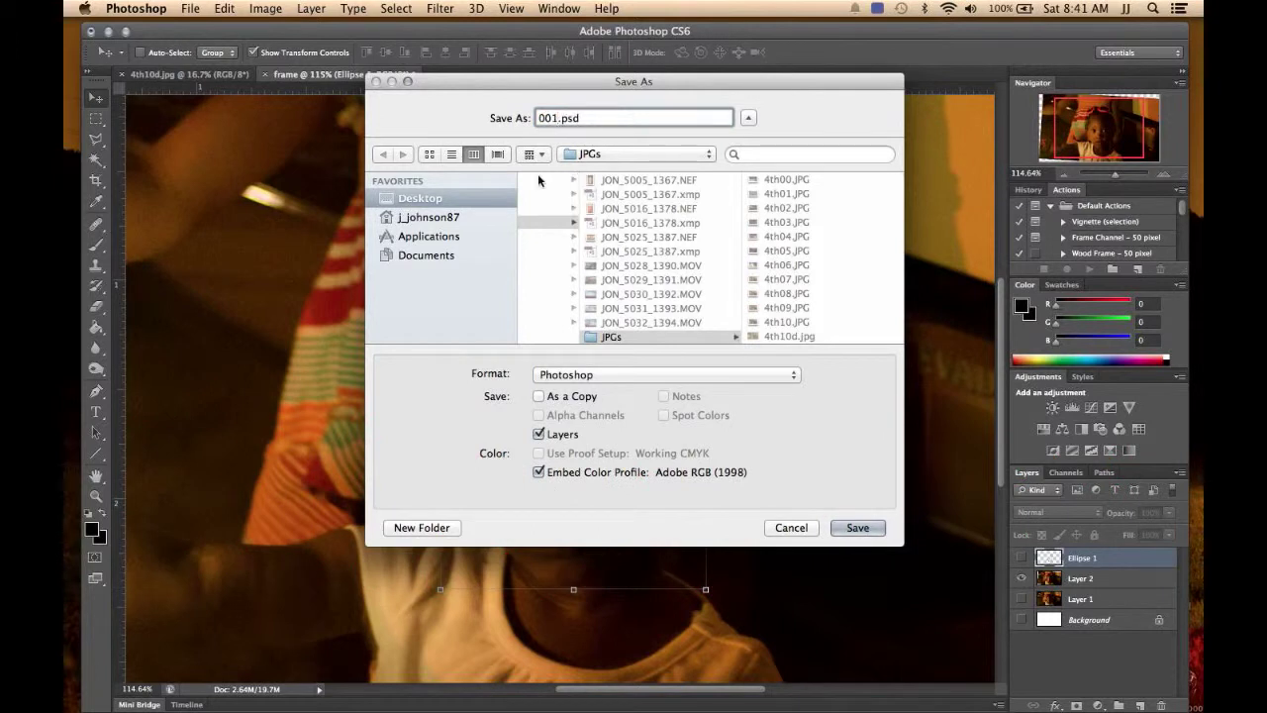
Step: Create a new folder named 'lapse' on the Desktop and choose it as the save location
scroll(584, 243, "left", 5)
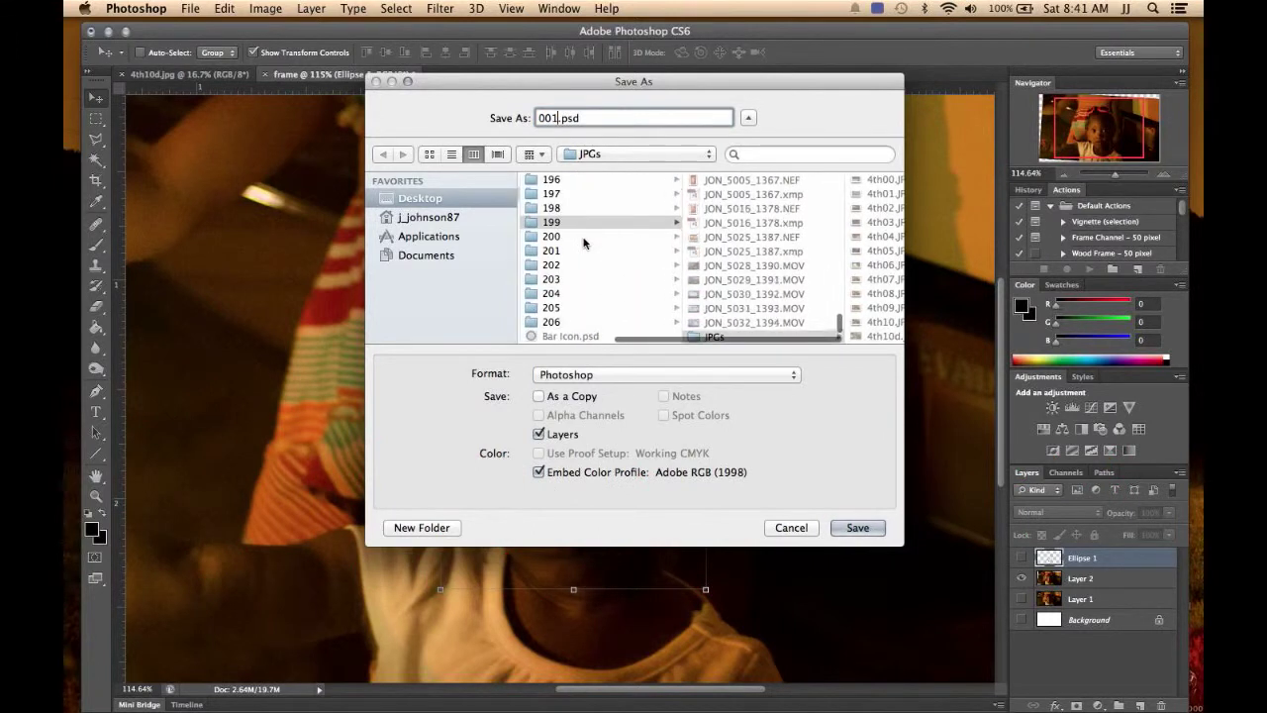
left_click(405, 200)
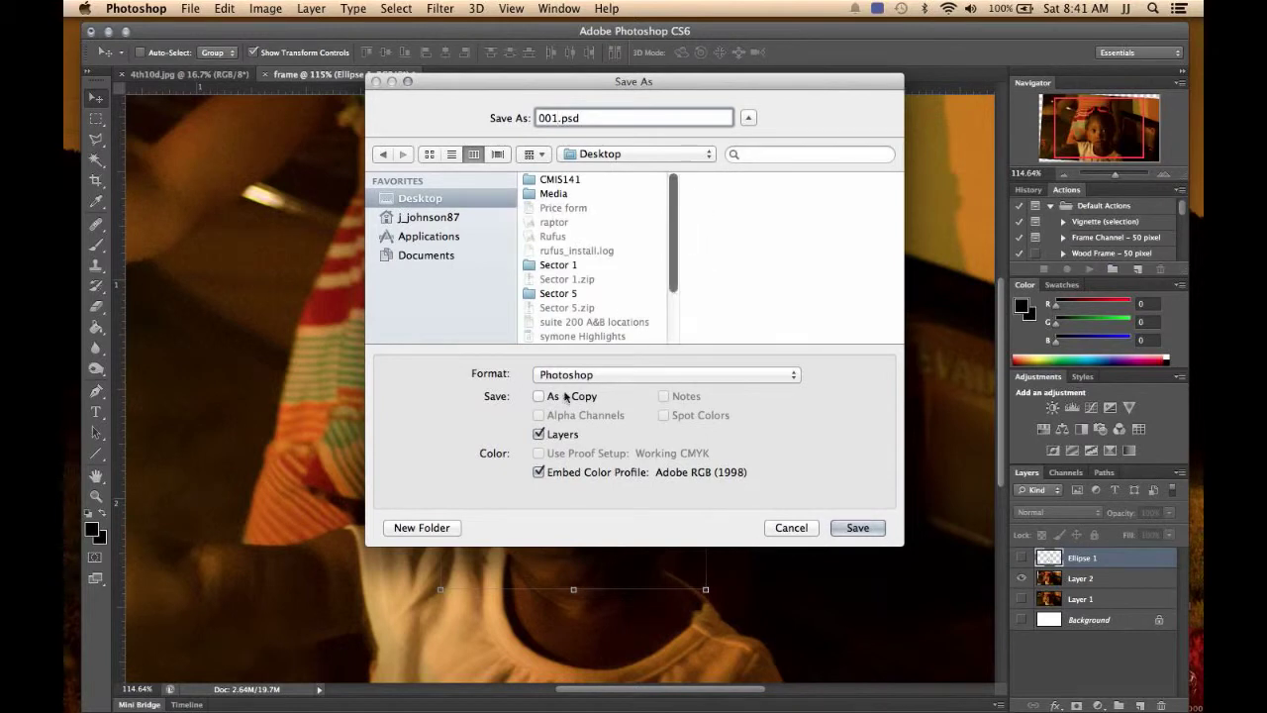
left_click(439, 527)
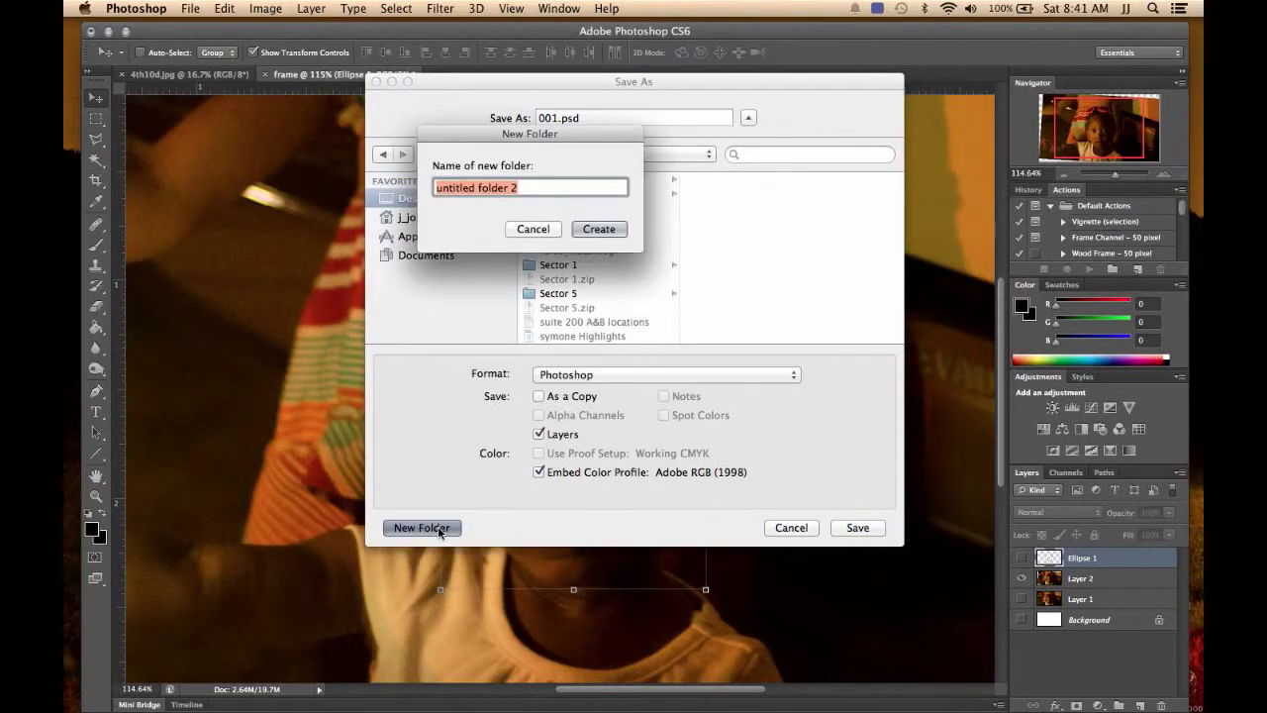
type("lapese")
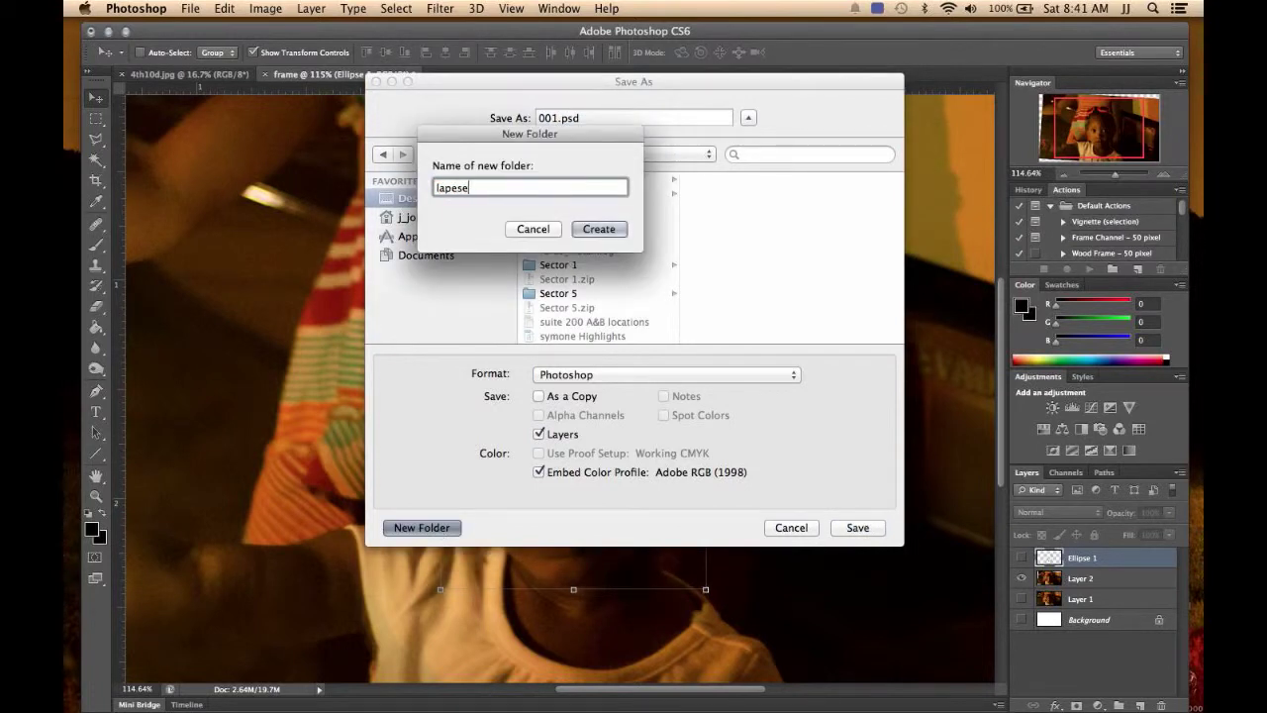
key("BackSpace")
key("BackSpace")
key("BackSpace")
type("se")
left_click(600, 228)
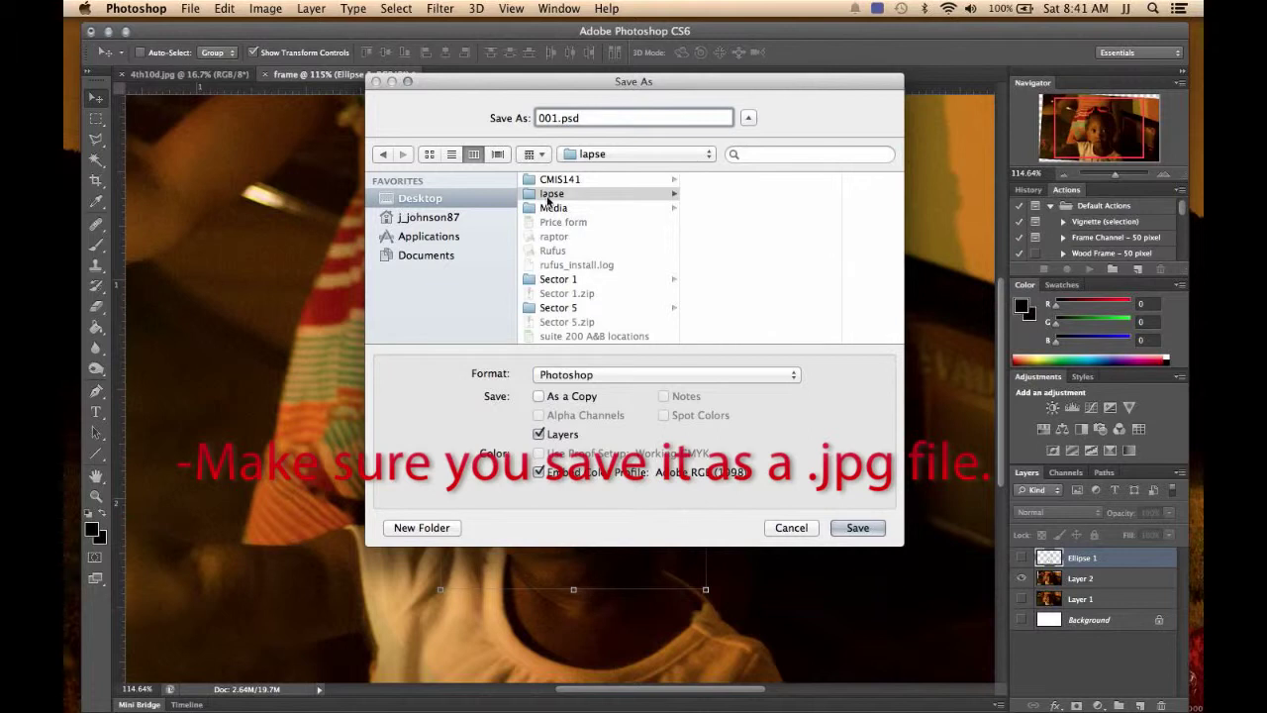
left_click(548, 195)
Step: Save the image as 001.jpg in JPEG format at quality 9 (High)
left_click(792, 375)
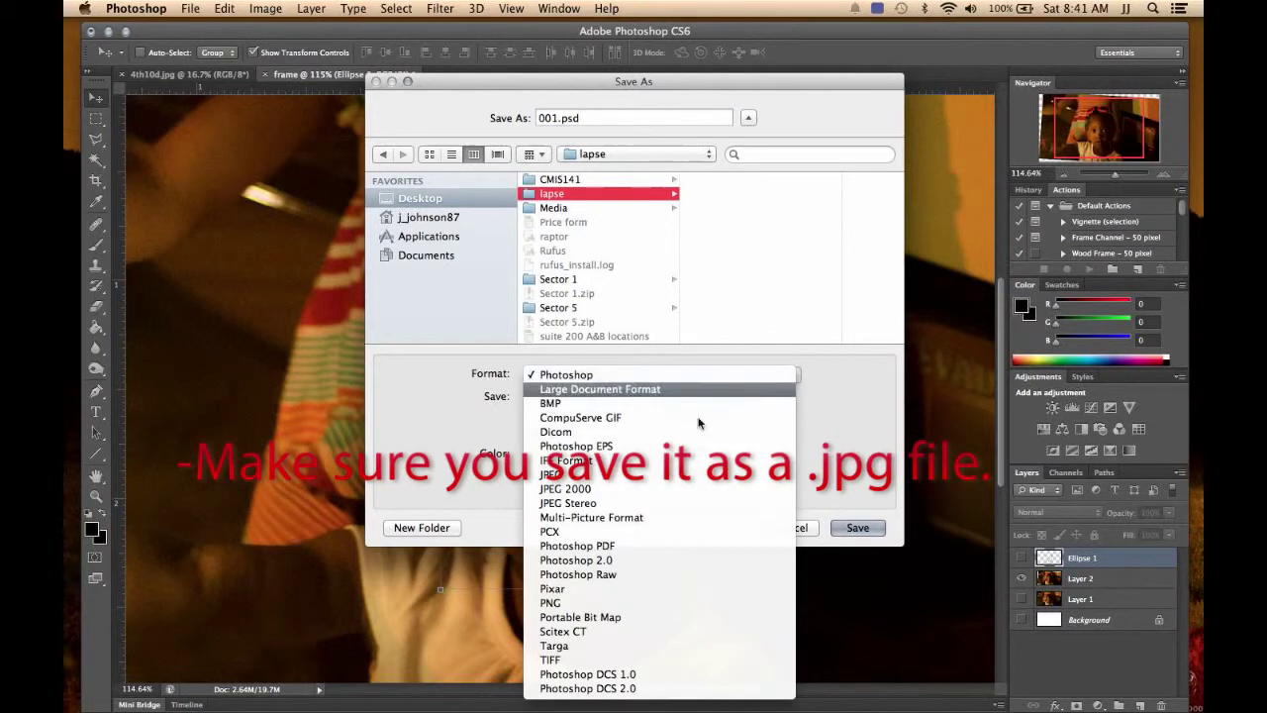
left_click(565, 481)
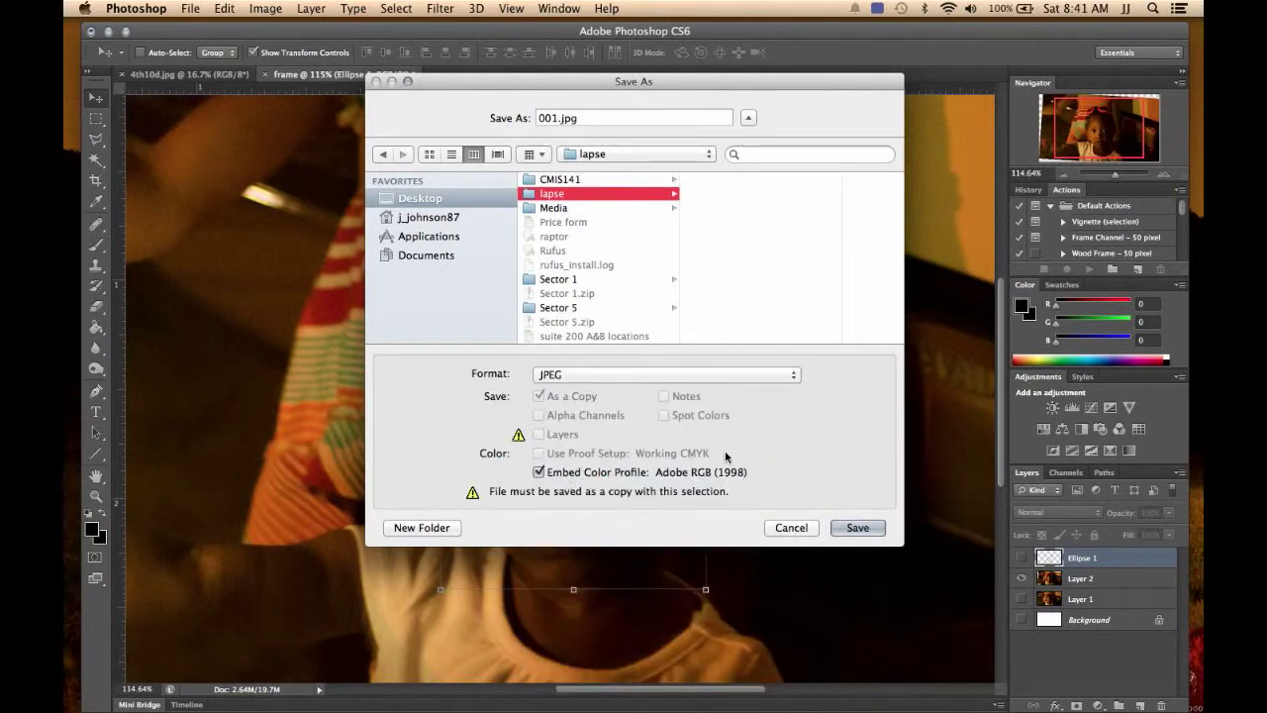
left_click(857, 526)
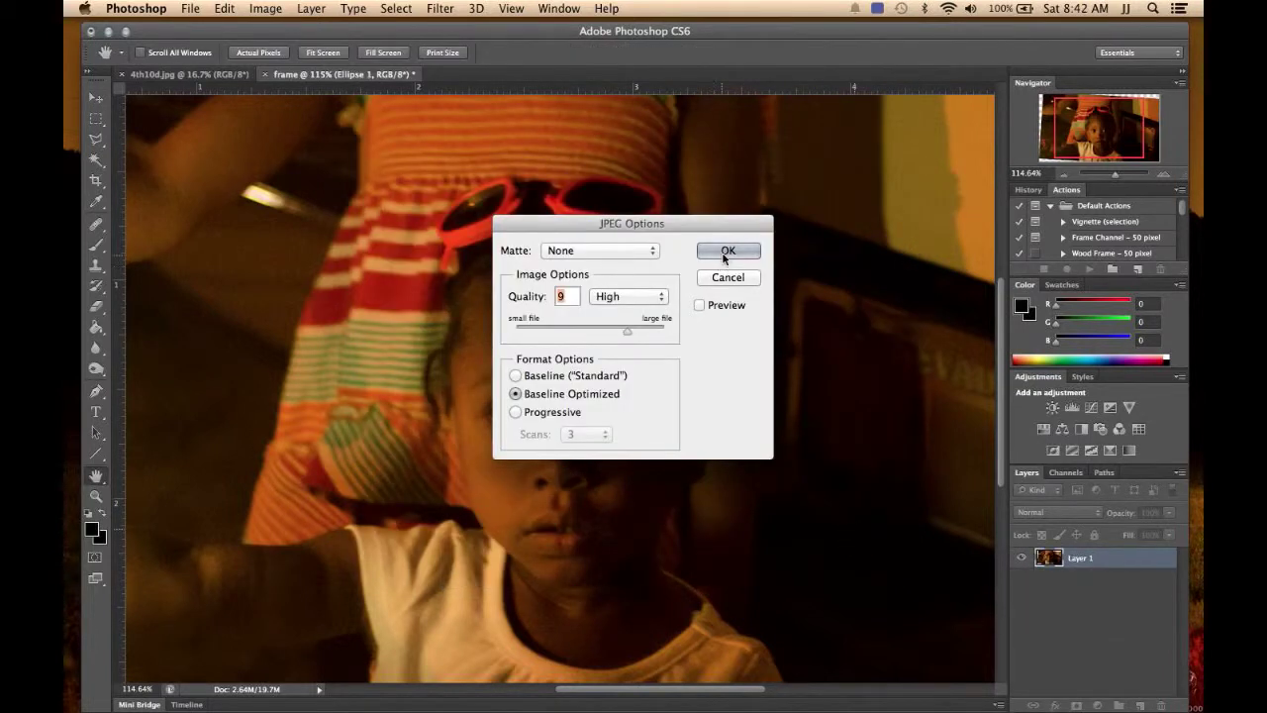
left_click(722, 253)
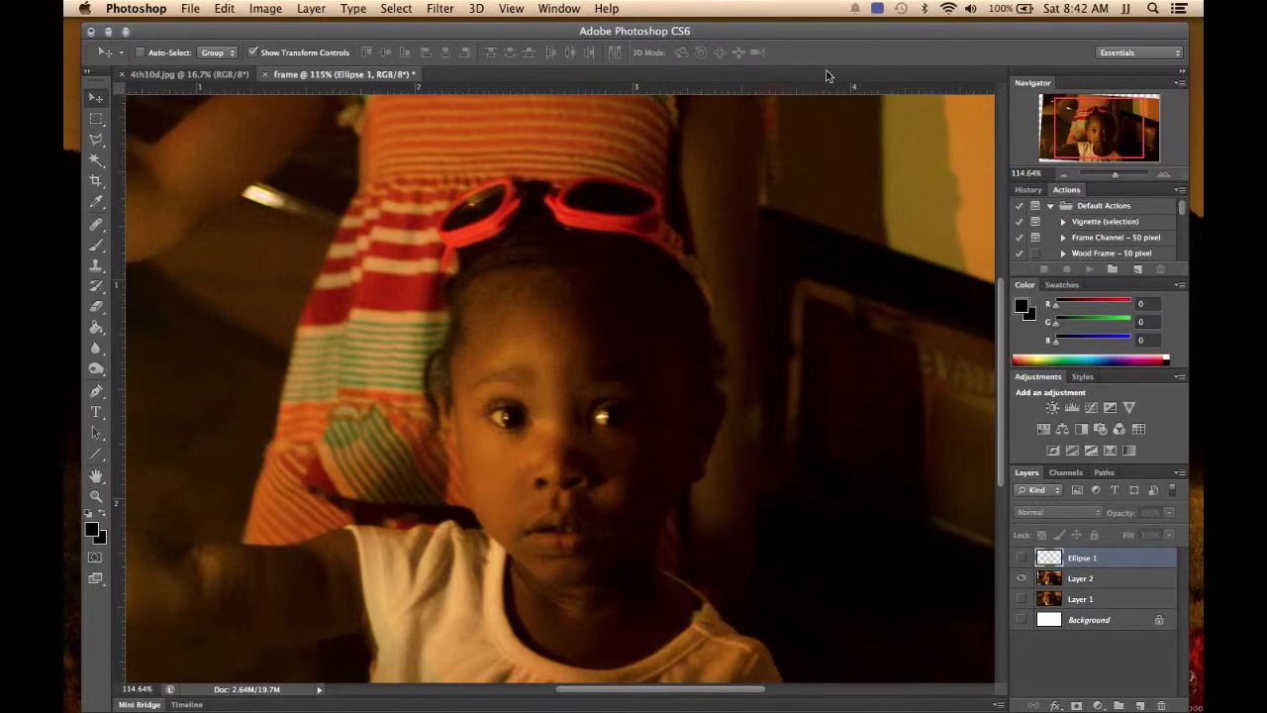
Step: Hide Photoshop and Quick Look 001.jpg inside the Desktop lapse folder in Finder
left_click(109, 32)
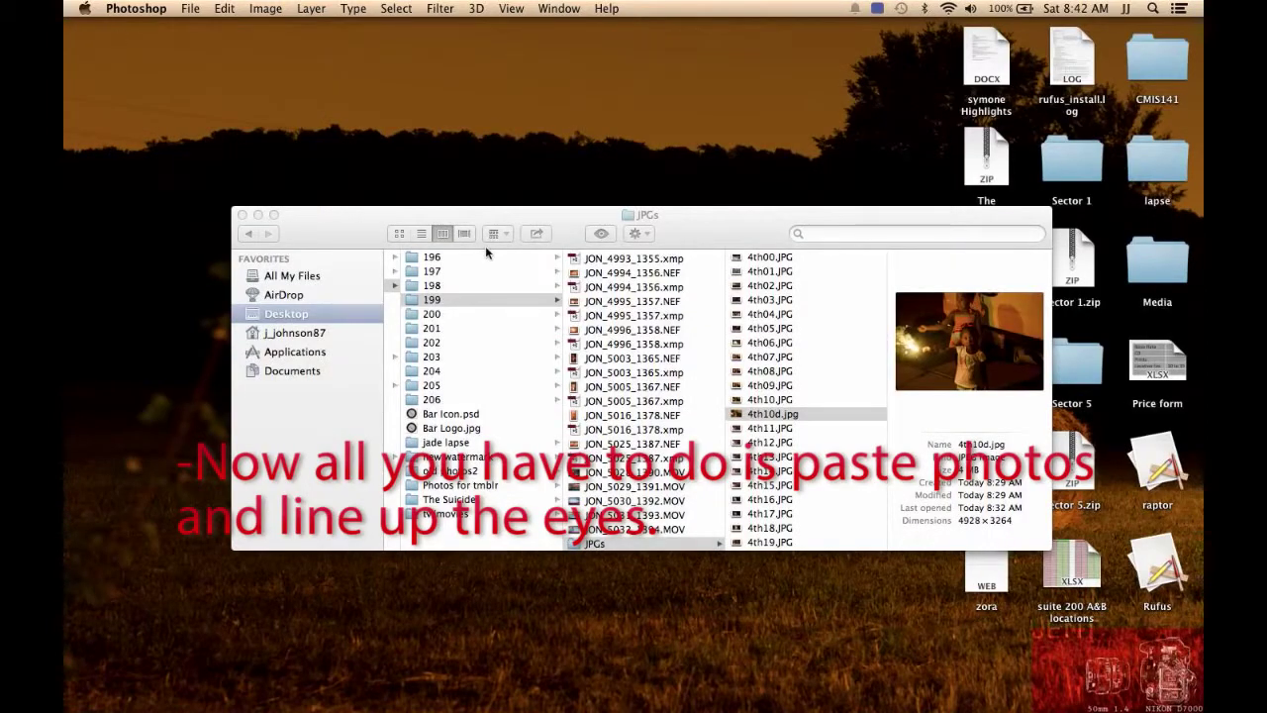
left_click(279, 313)
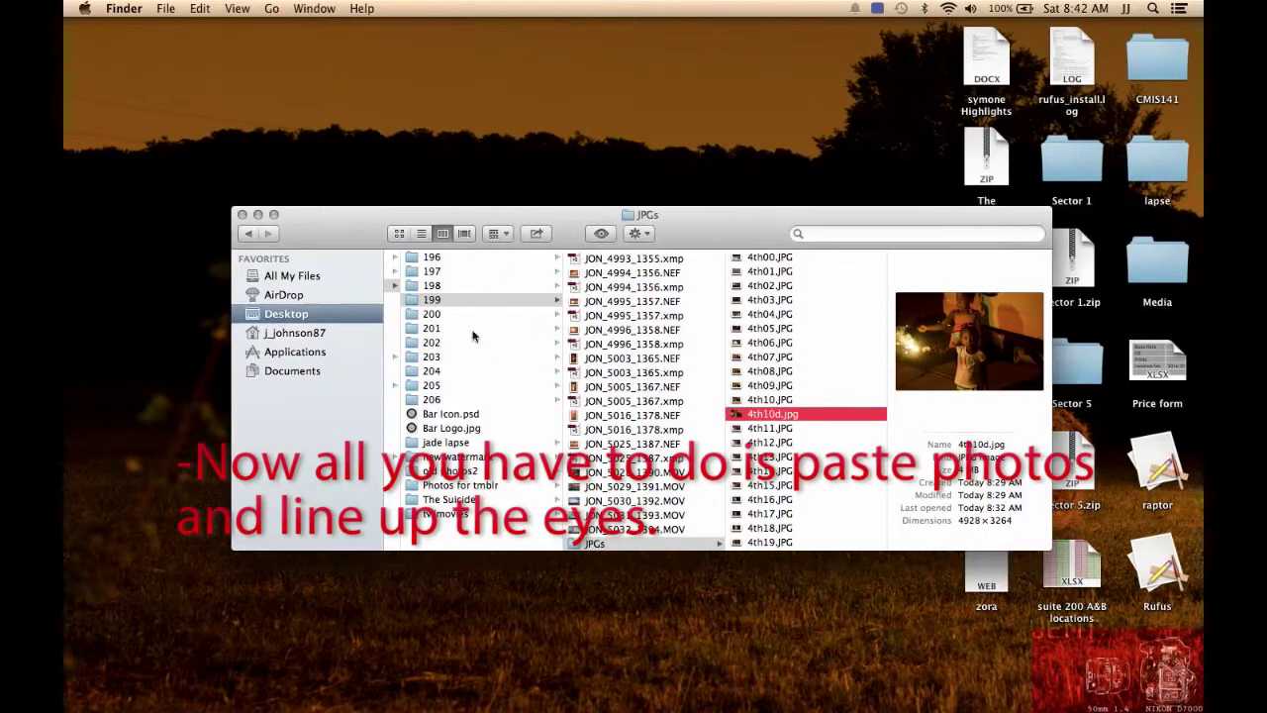
scroll(451, 421, "left", 2)
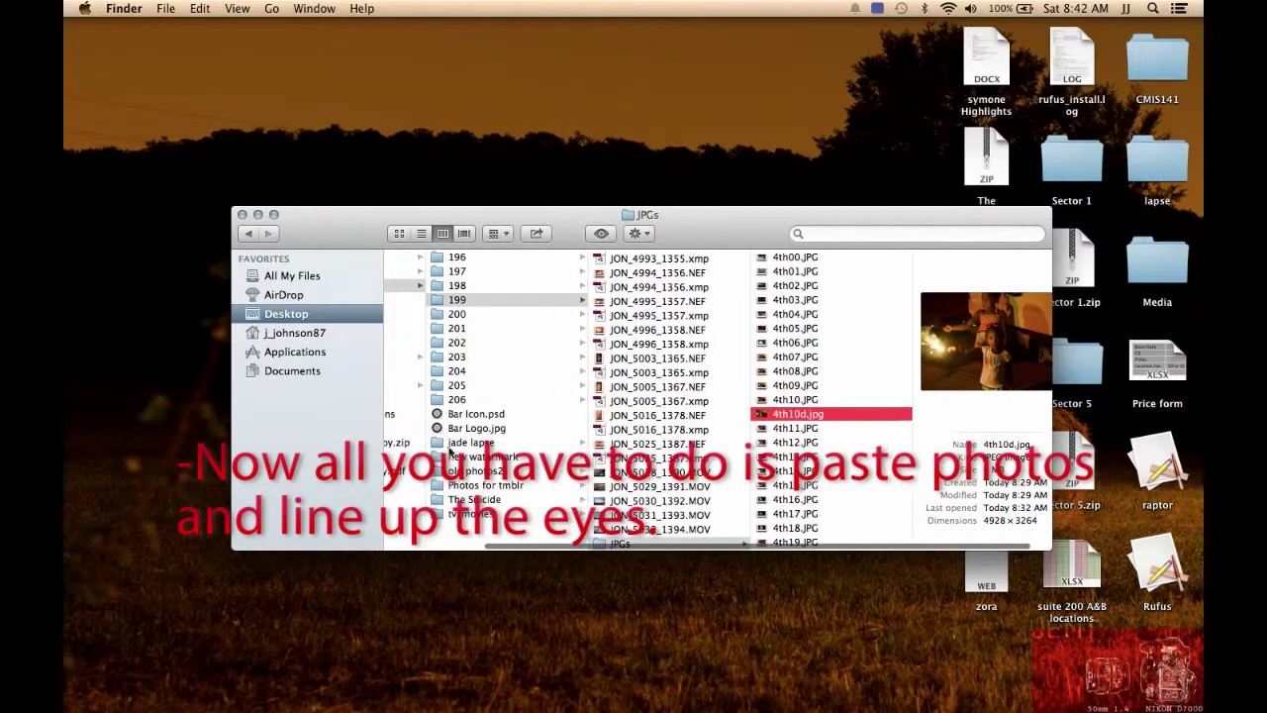
scroll(435, 394, "left", 2)
scroll(435, 394, "left", 1)
scroll(431, 376, "left", 2)
left_click(425, 273)
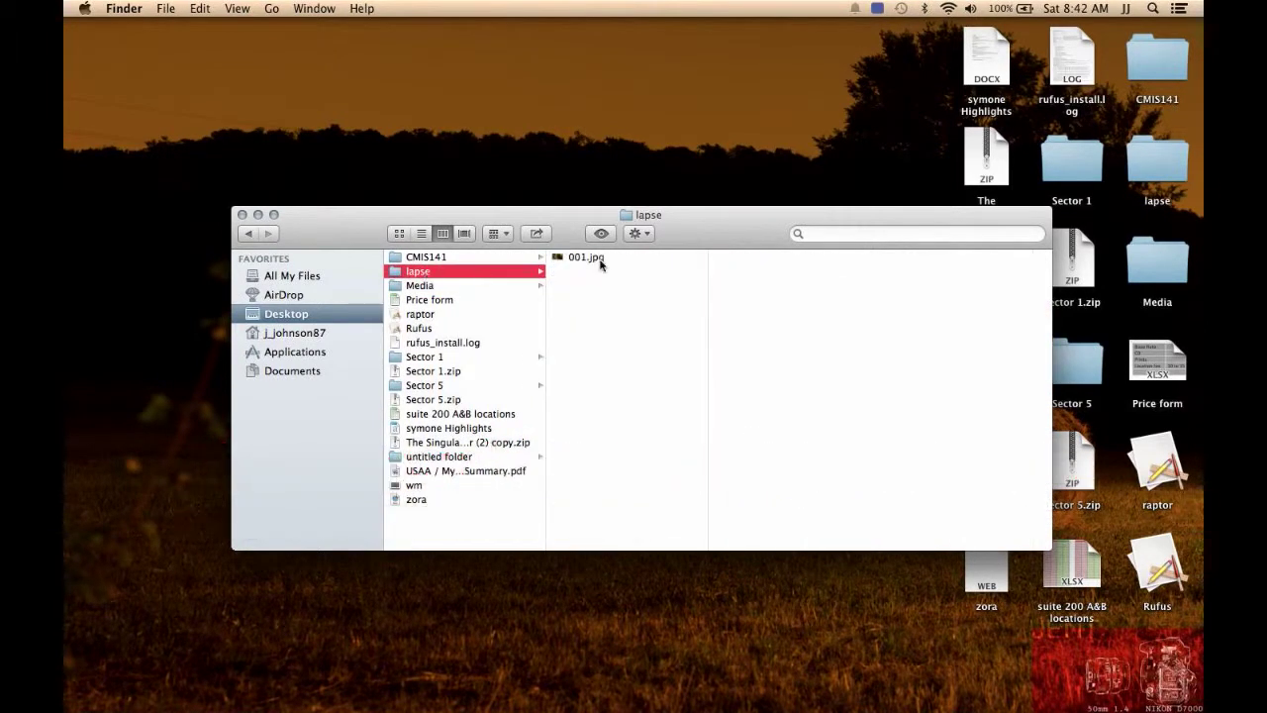
left_click(586, 257)
key("space")
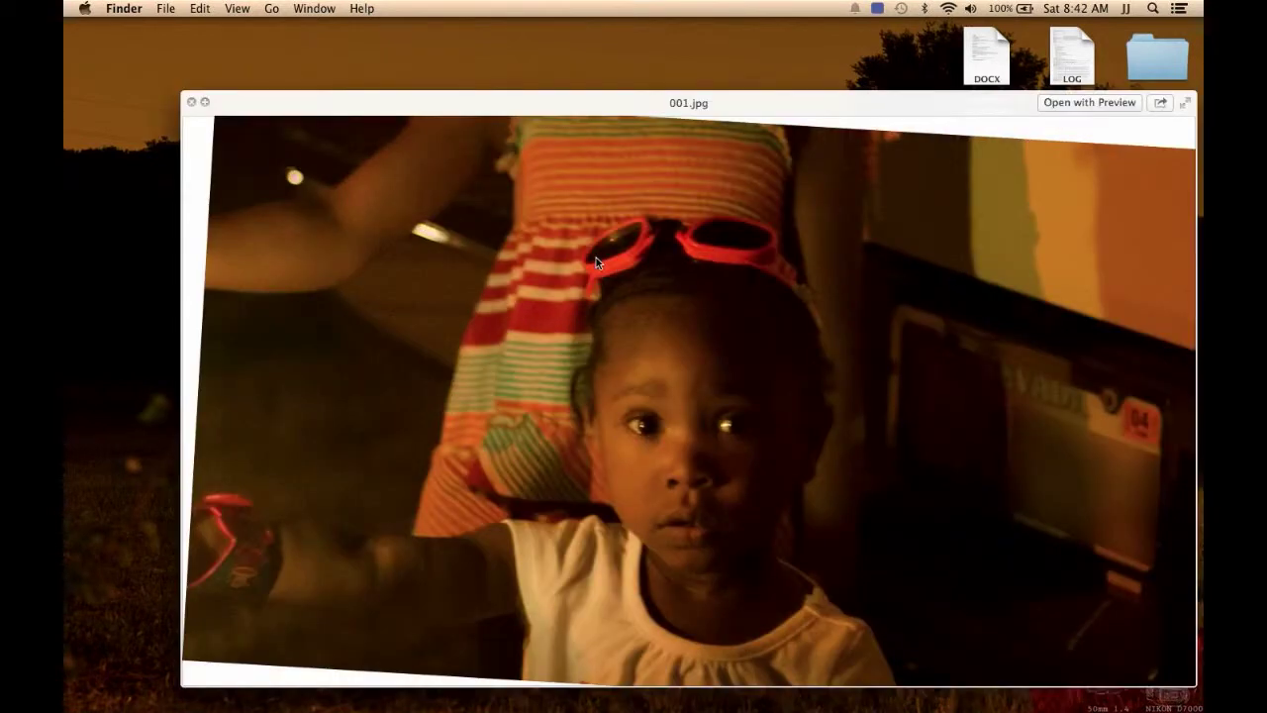